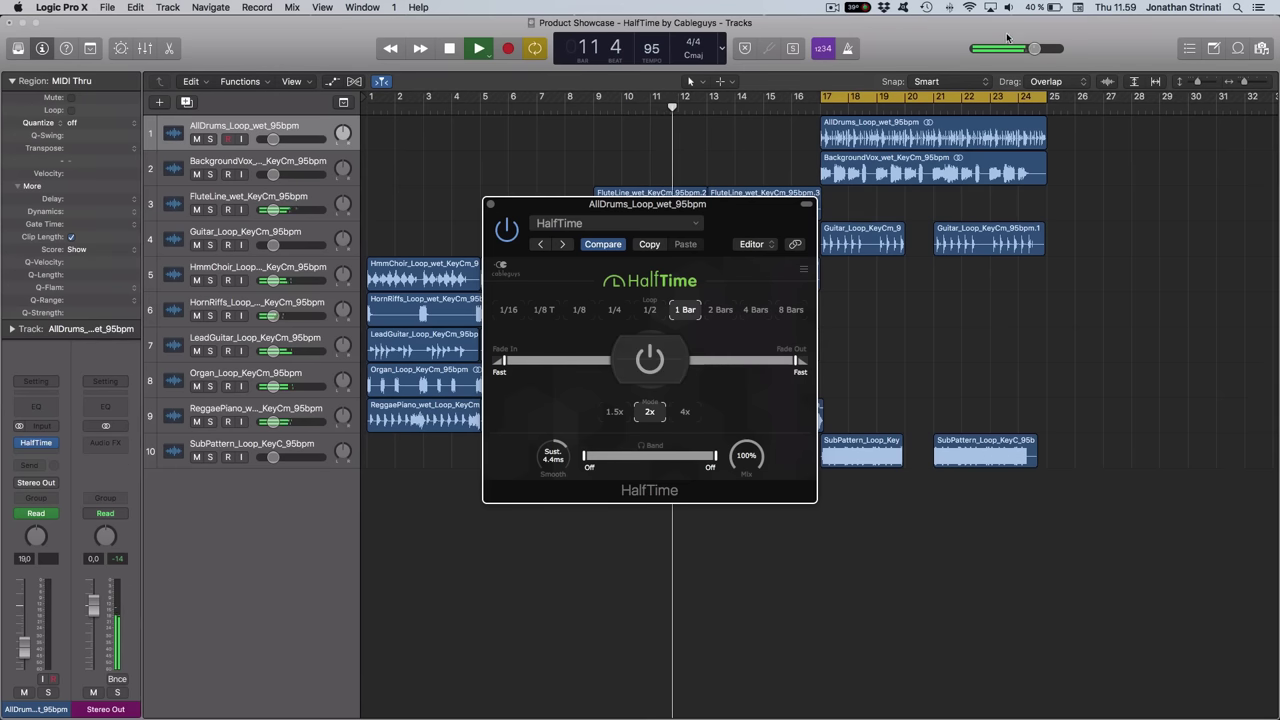
Select the AllDrums loop and audition HalfTime at 1/16 and 1/8 loop lengths
click(945, 129)
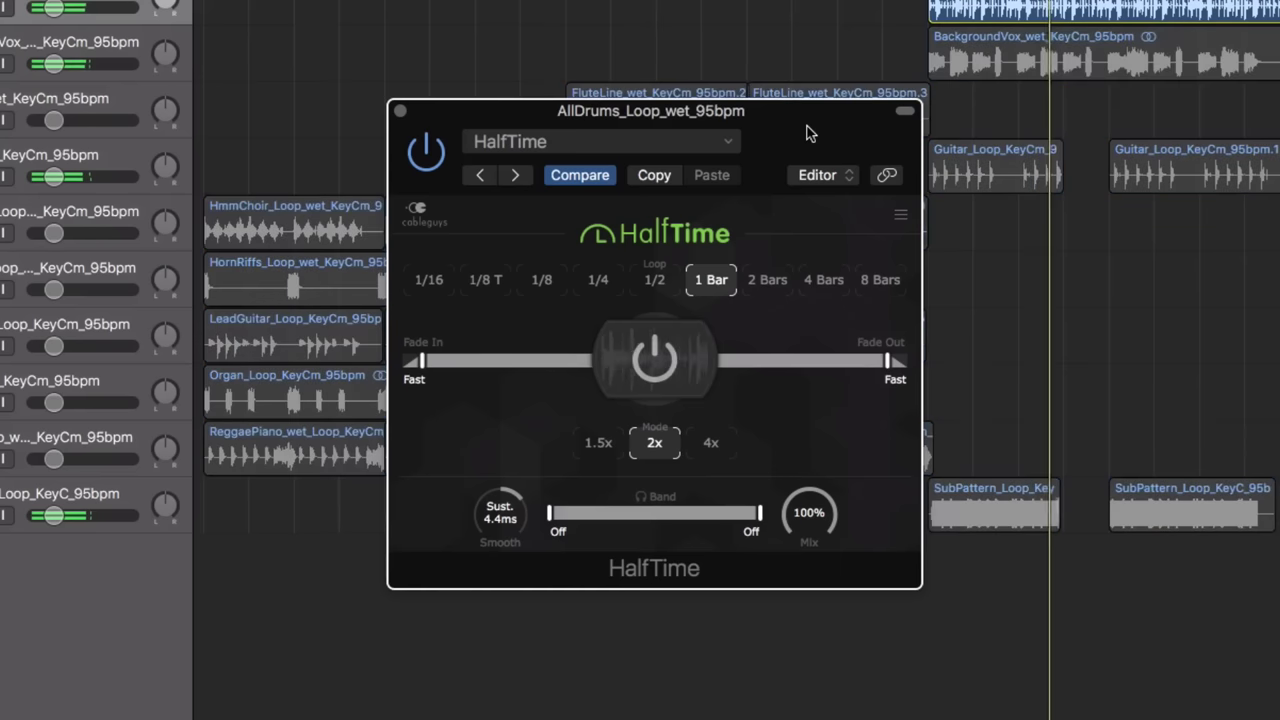
click(652, 350)
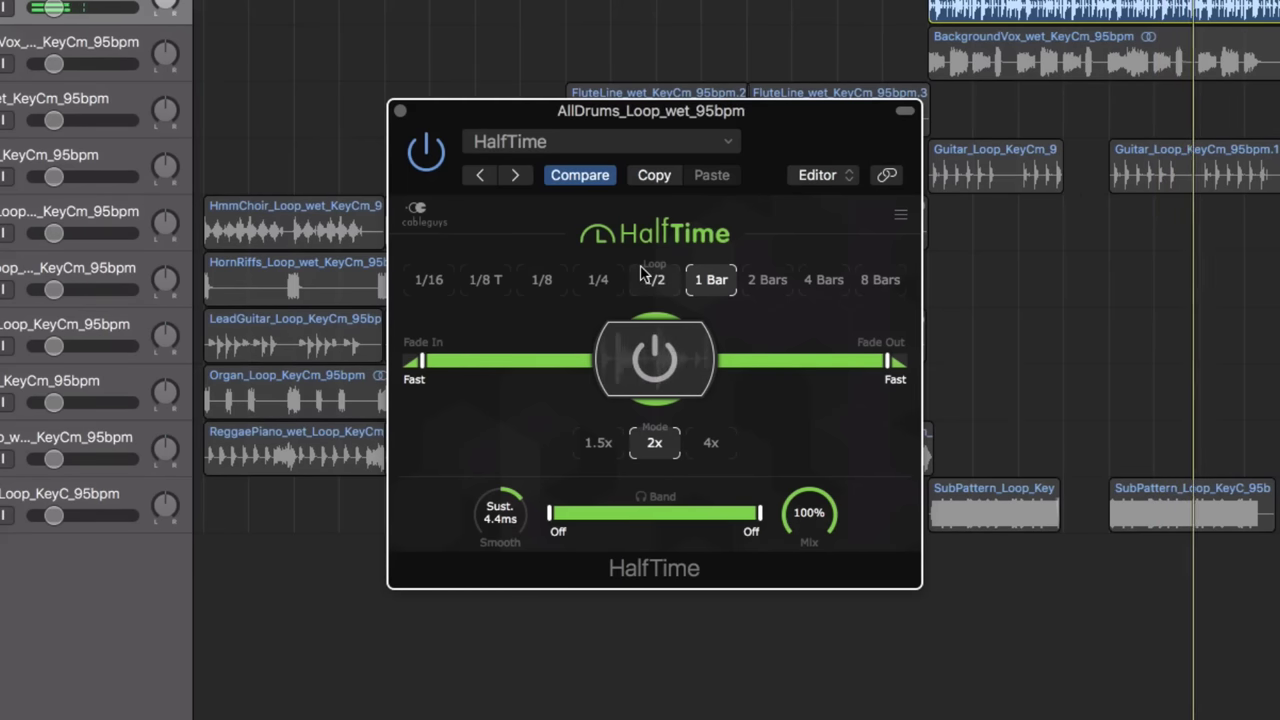
click(438, 278)
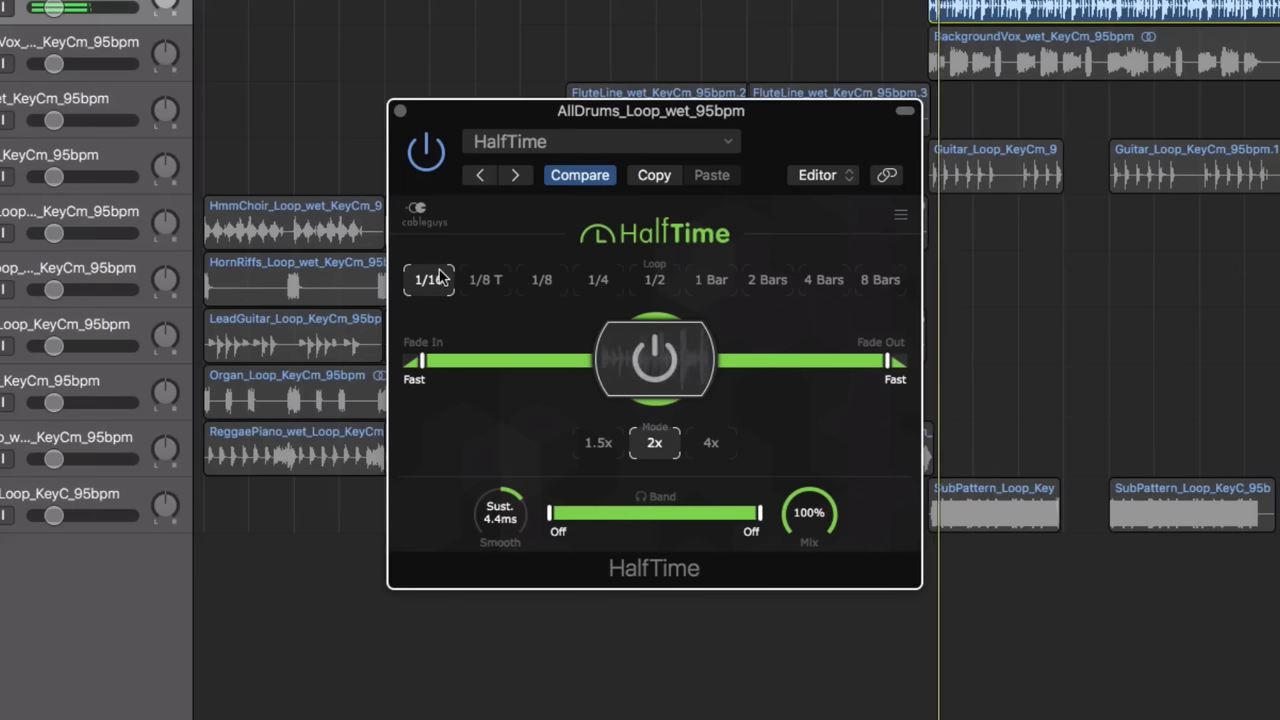
click(540, 283)
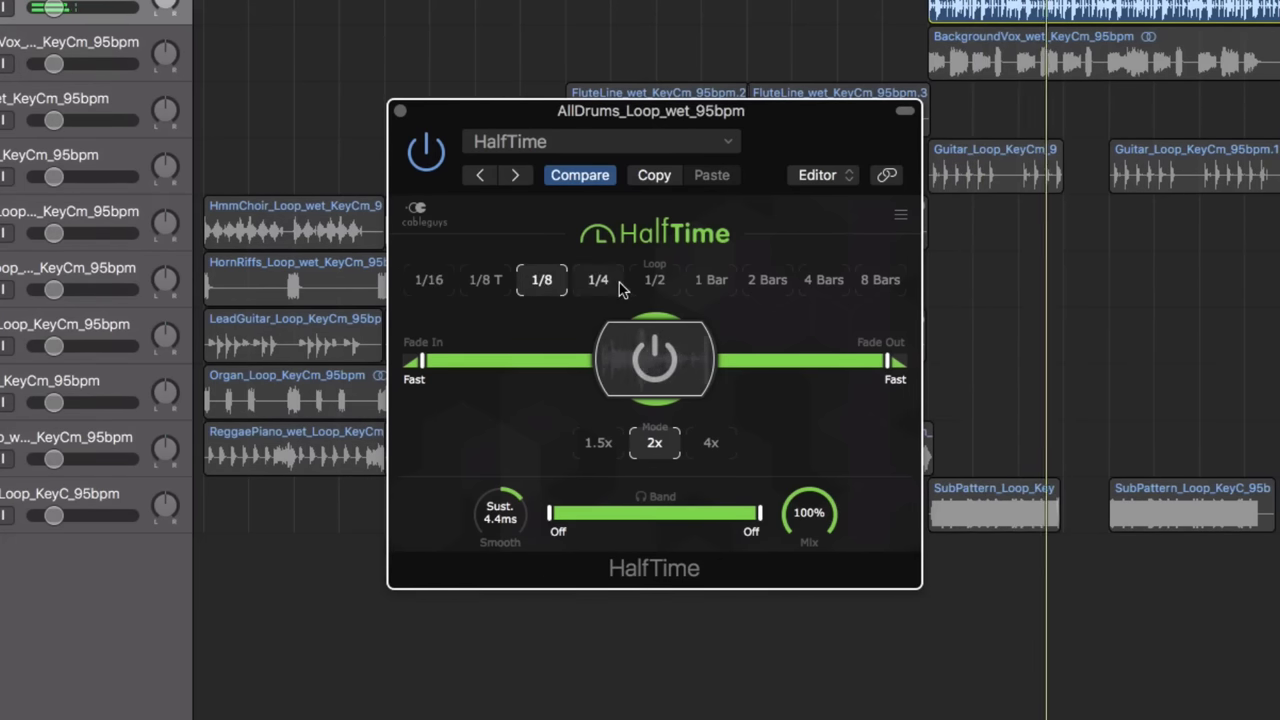
click(655, 352)
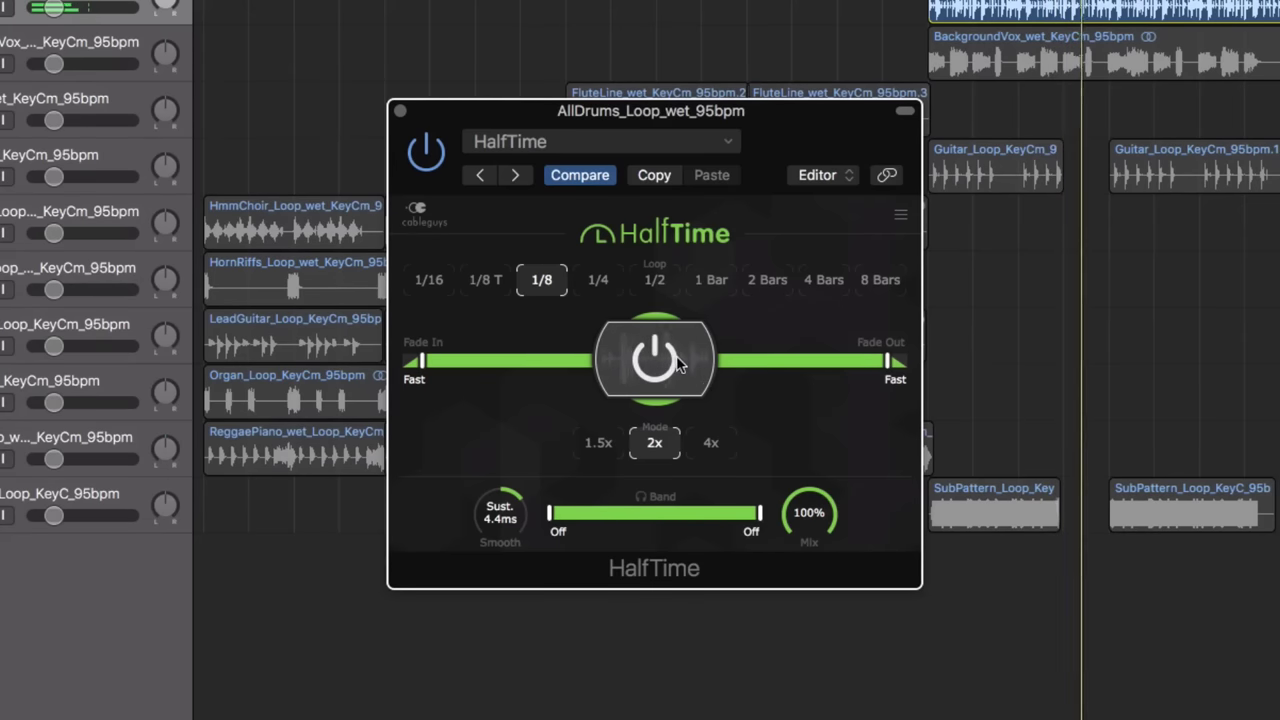
Compare HalfTime on and off at 1/2 and 4 Bars loops, ending bypassed
click(678, 364)
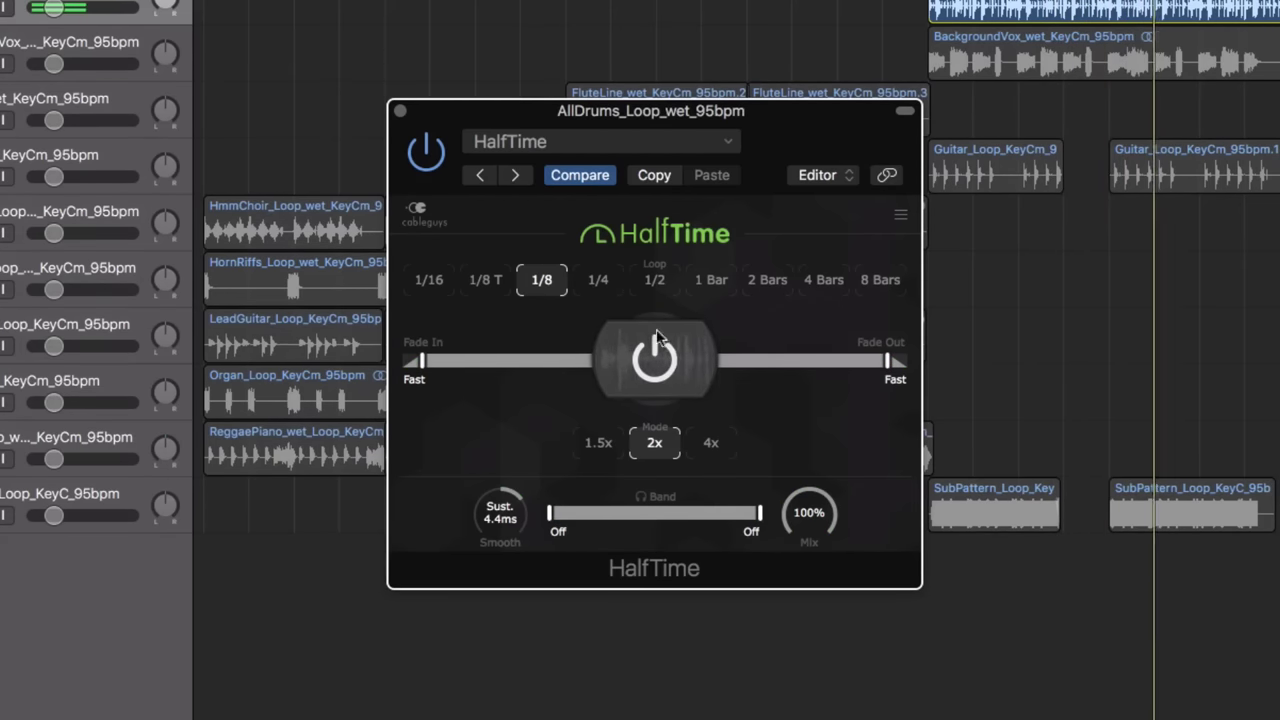
click(655, 280)
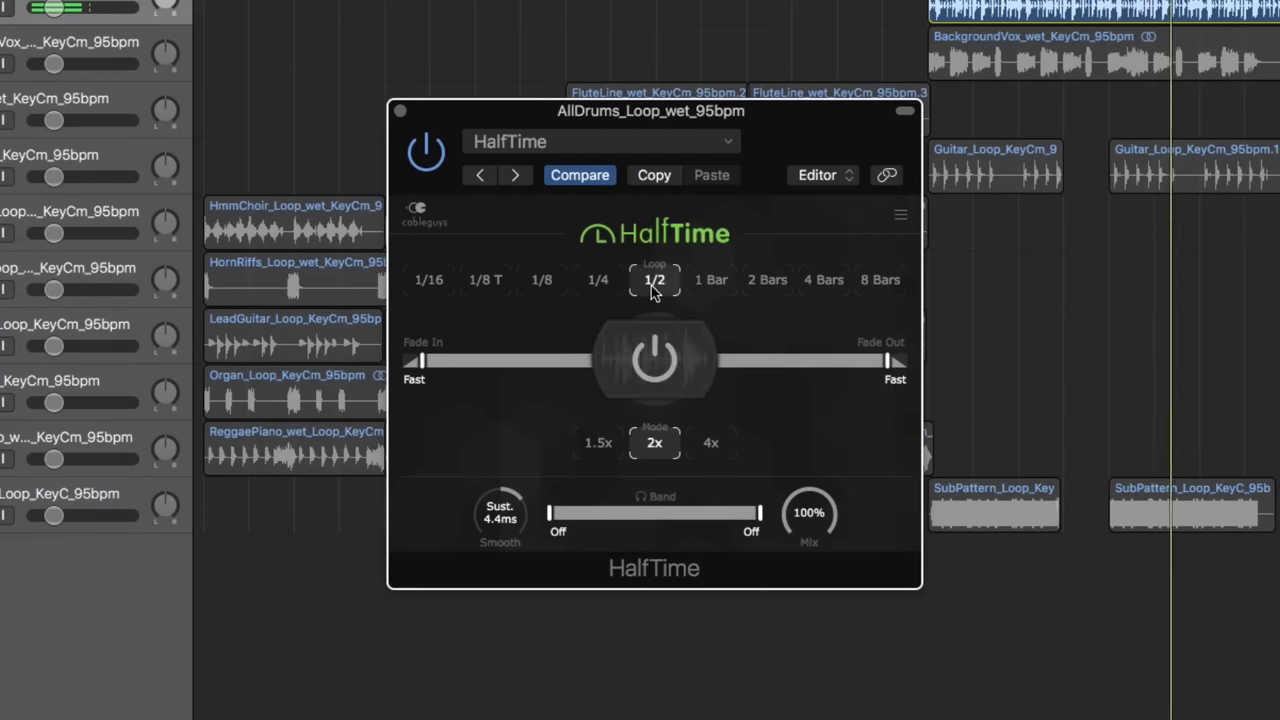
click(665, 370)
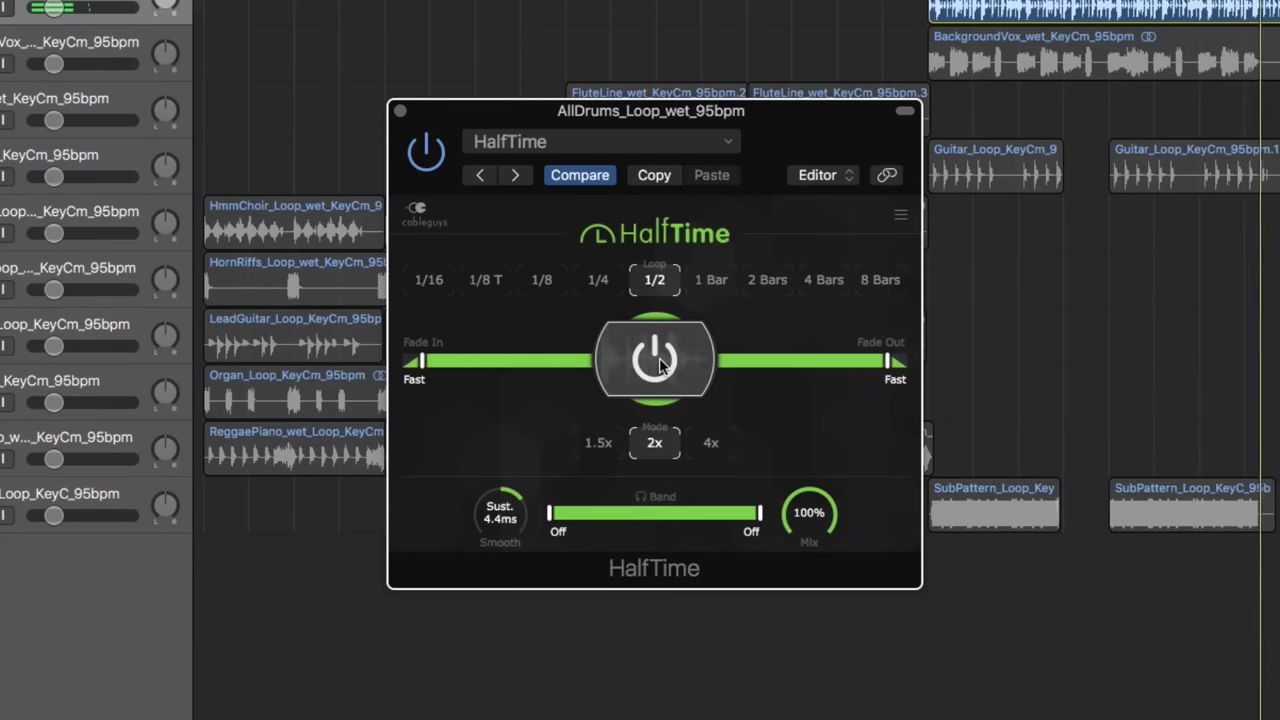
click(657, 362)
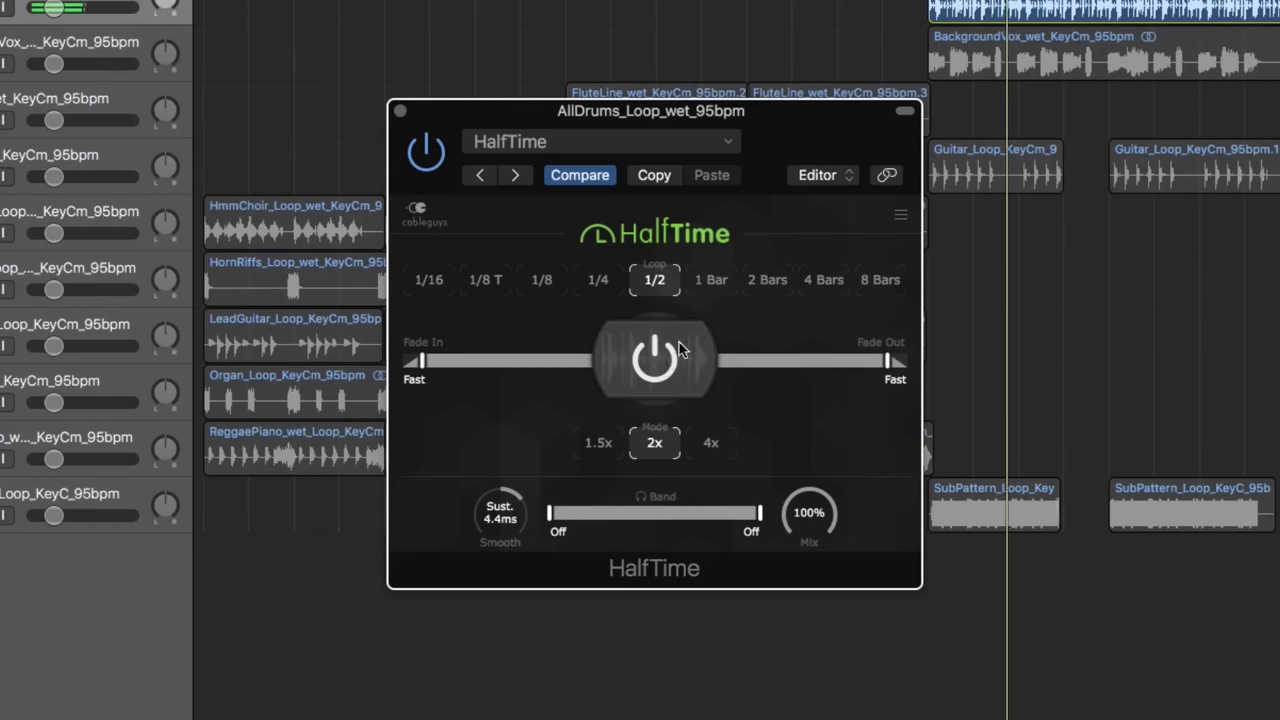
click(824, 280)
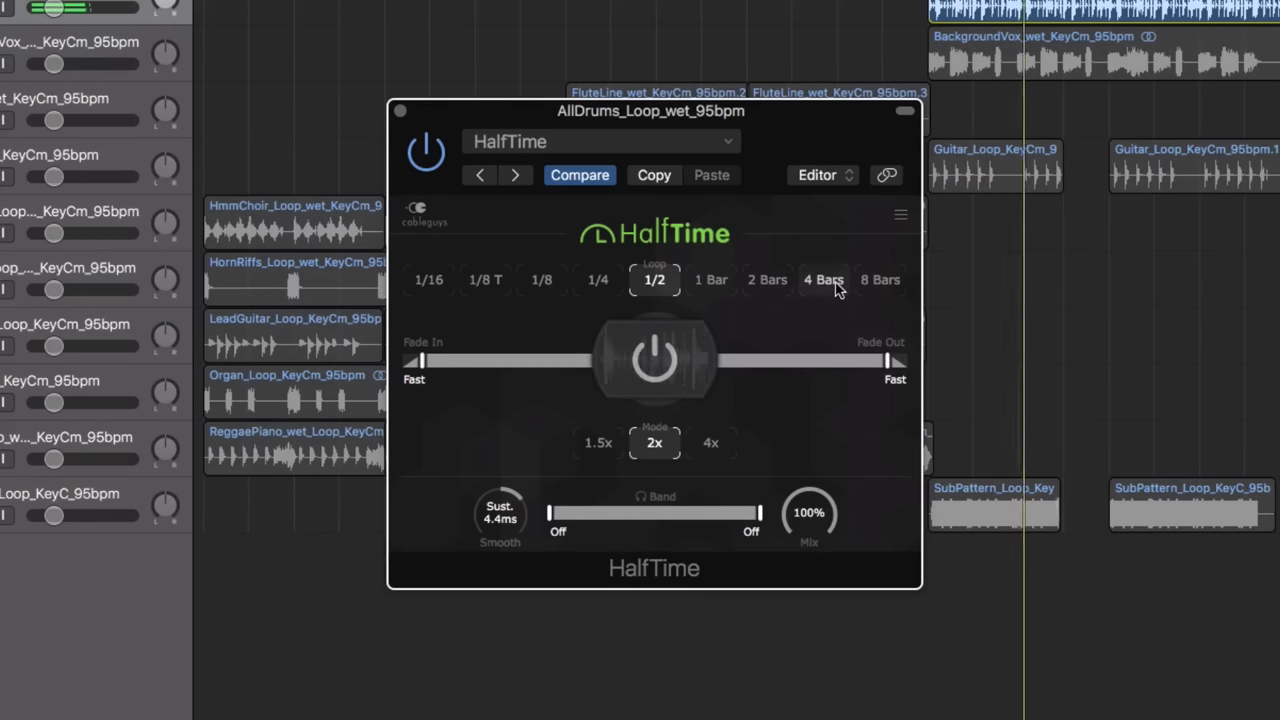
click(657, 362)
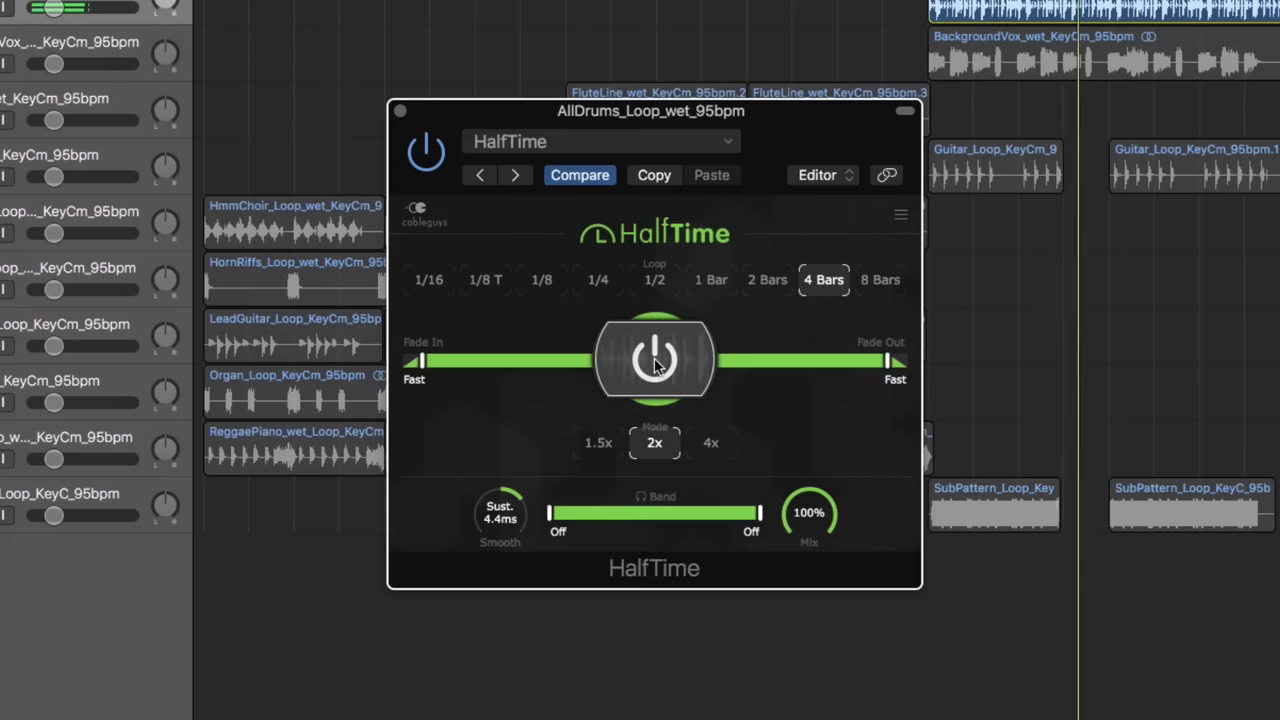
click(655, 362)
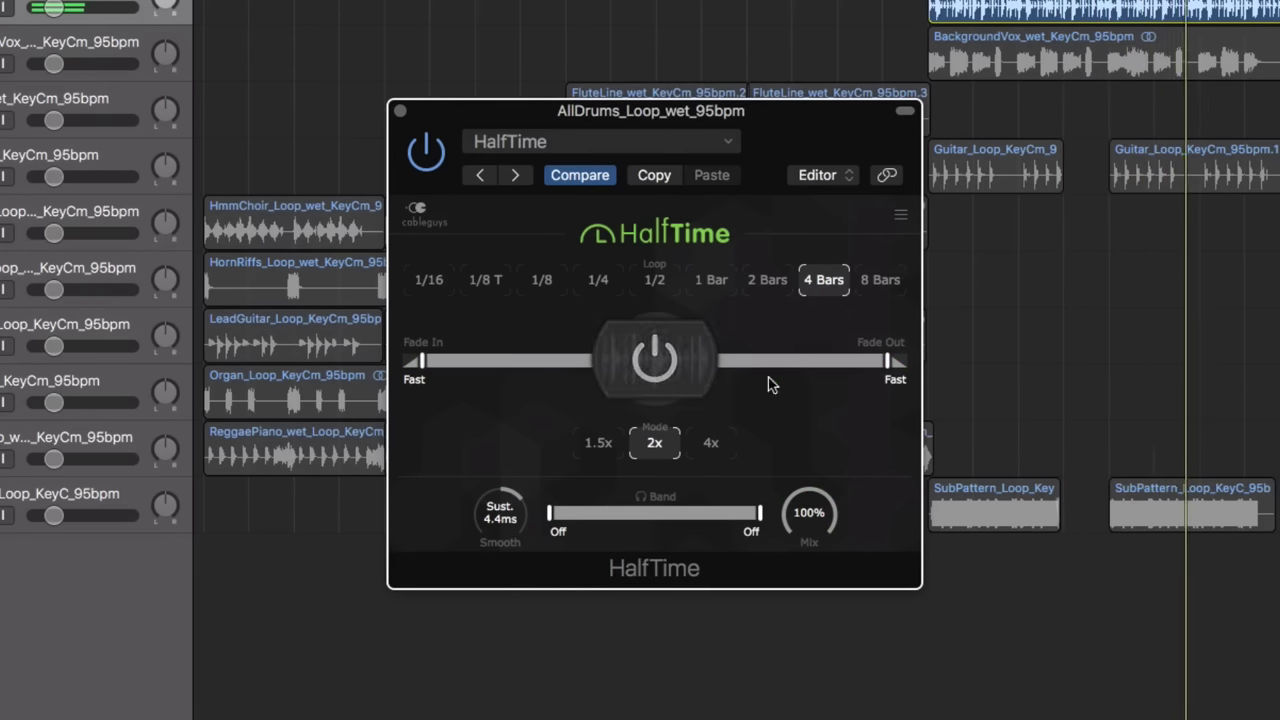
Set HalfTime's fade out and fade in to 1/2 and compare on versus off
click(655, 362)
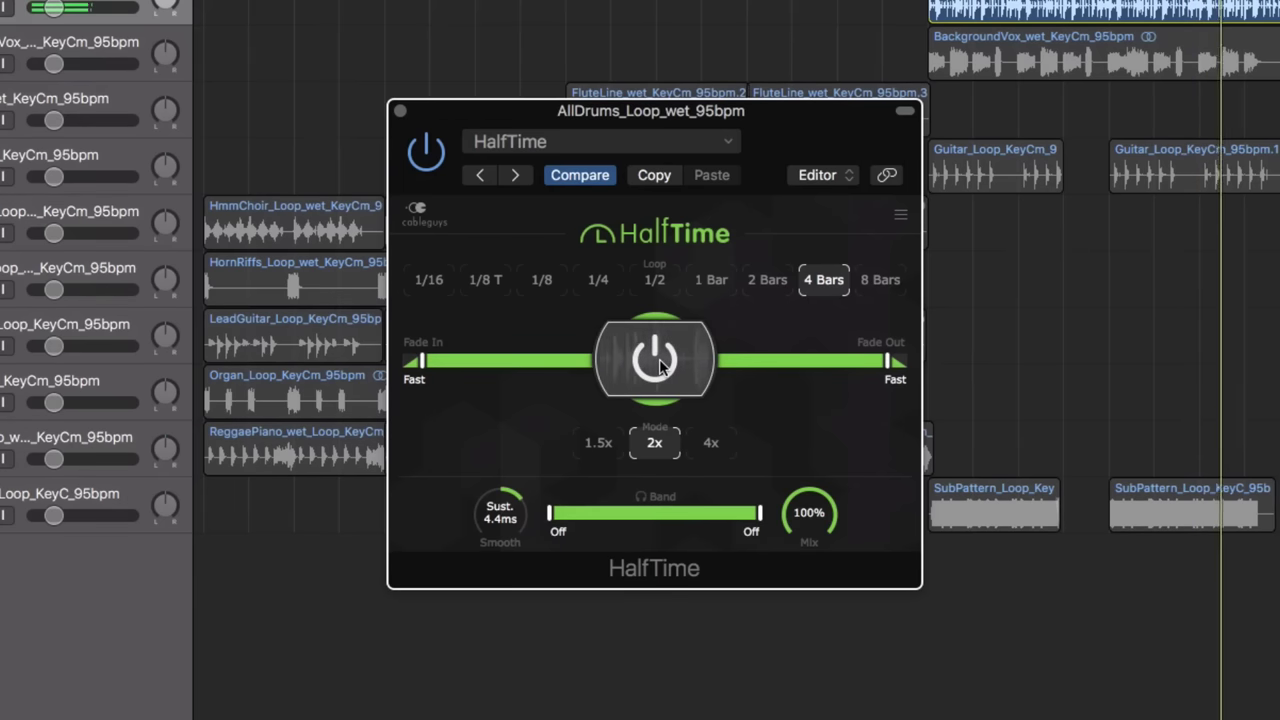
click(633, 378)
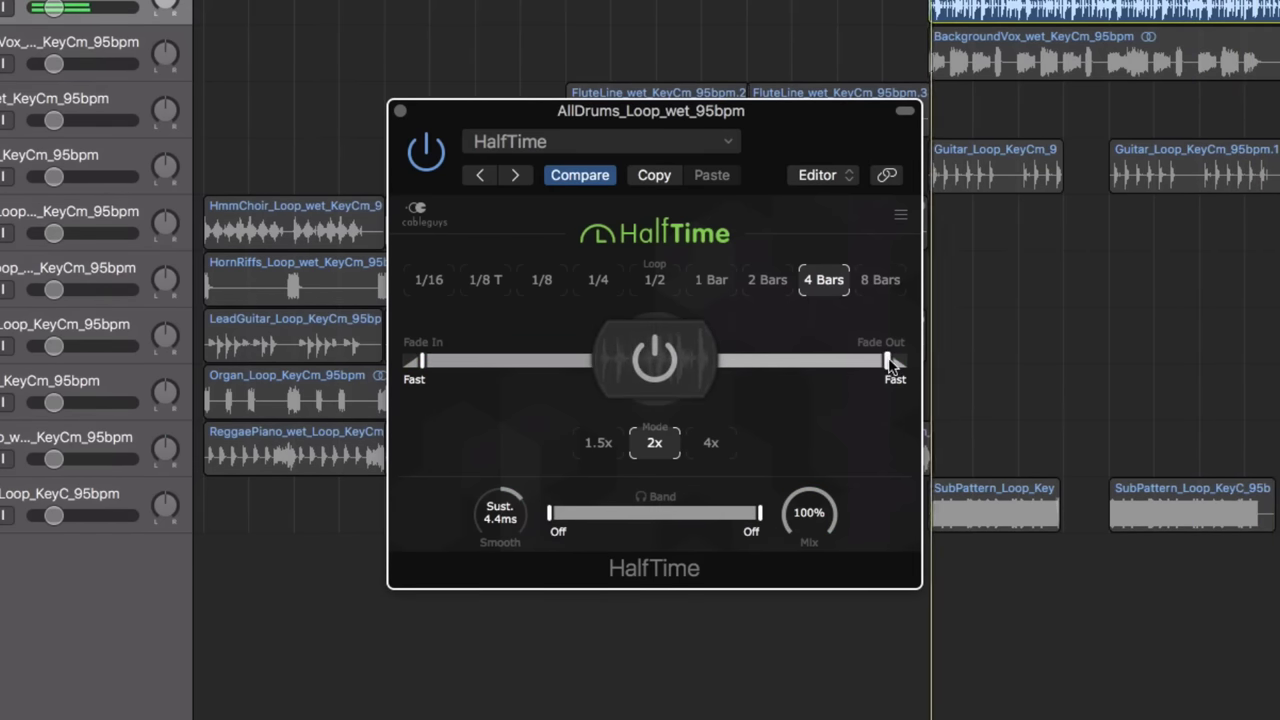
drag(888, 362, 808, 362)
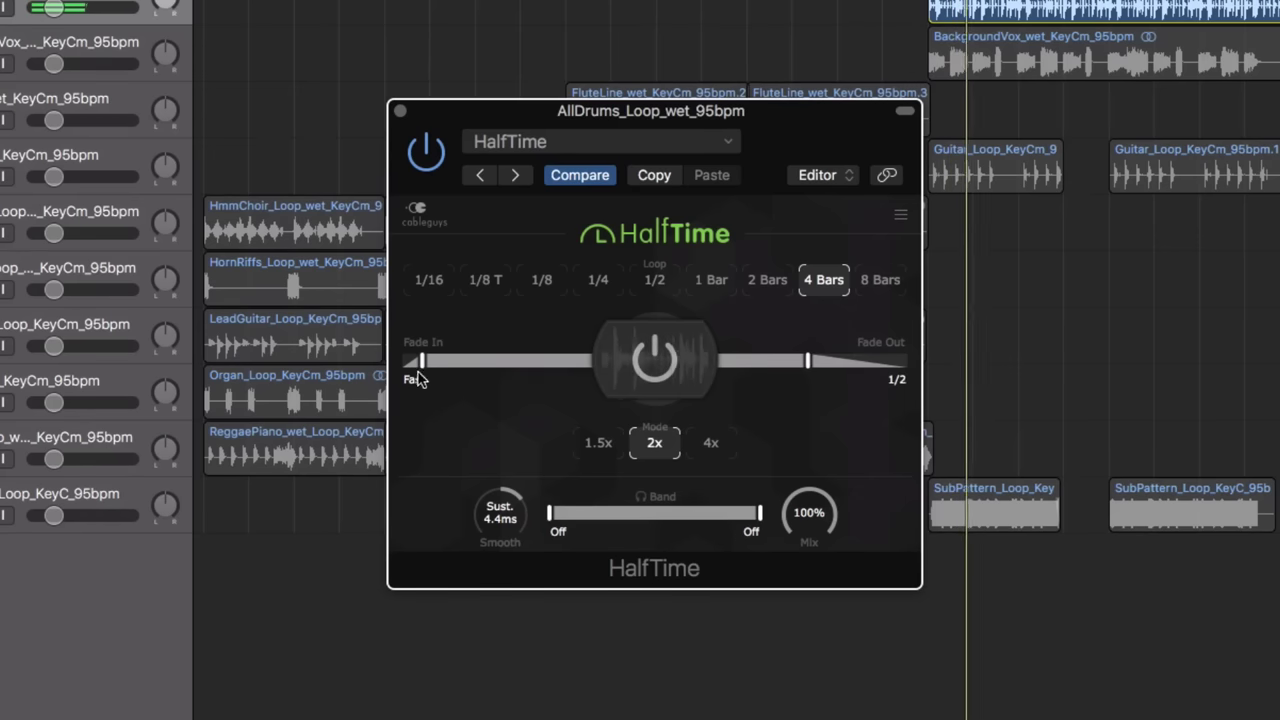
drag(418, 374, 501, 362)
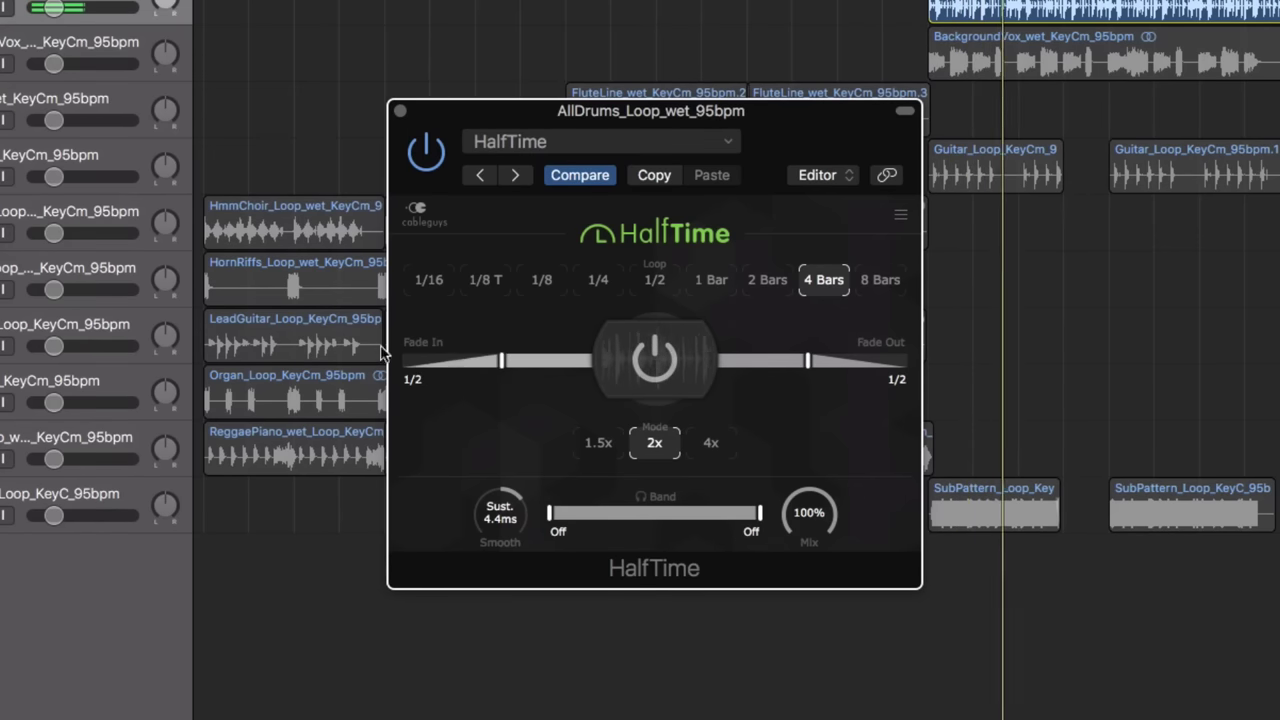
click(643, 368)
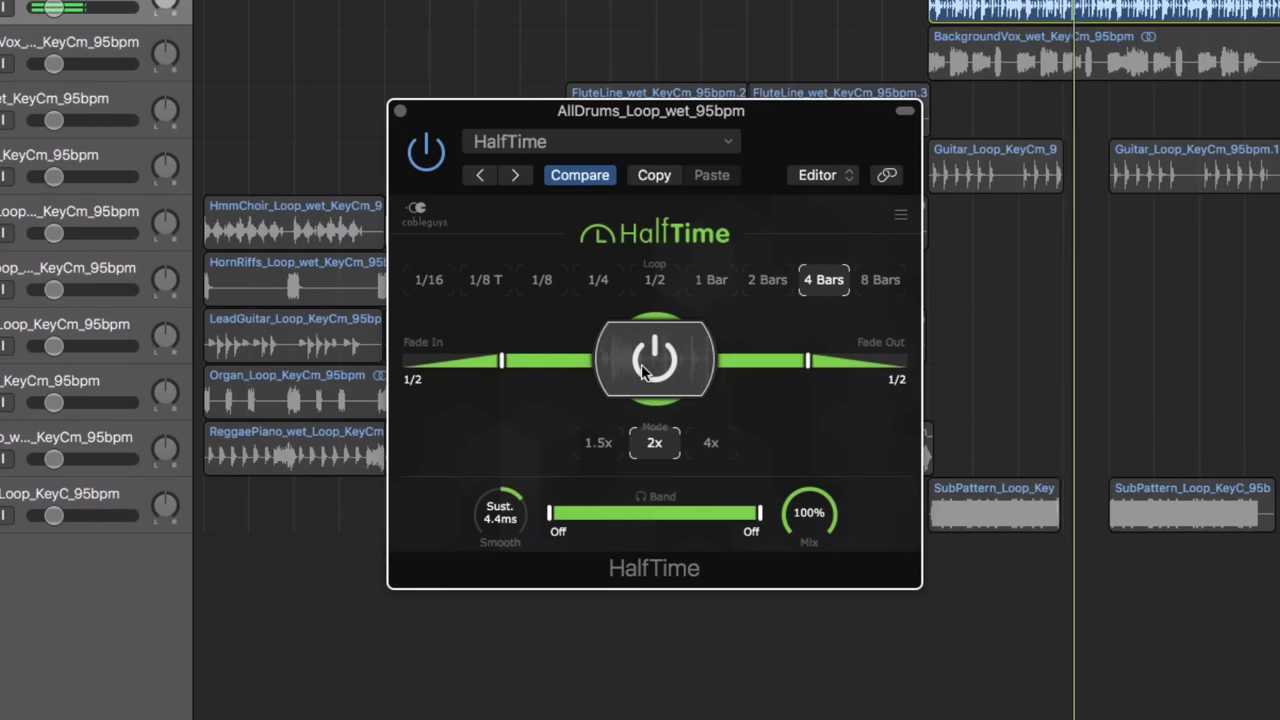
click(643, 370)
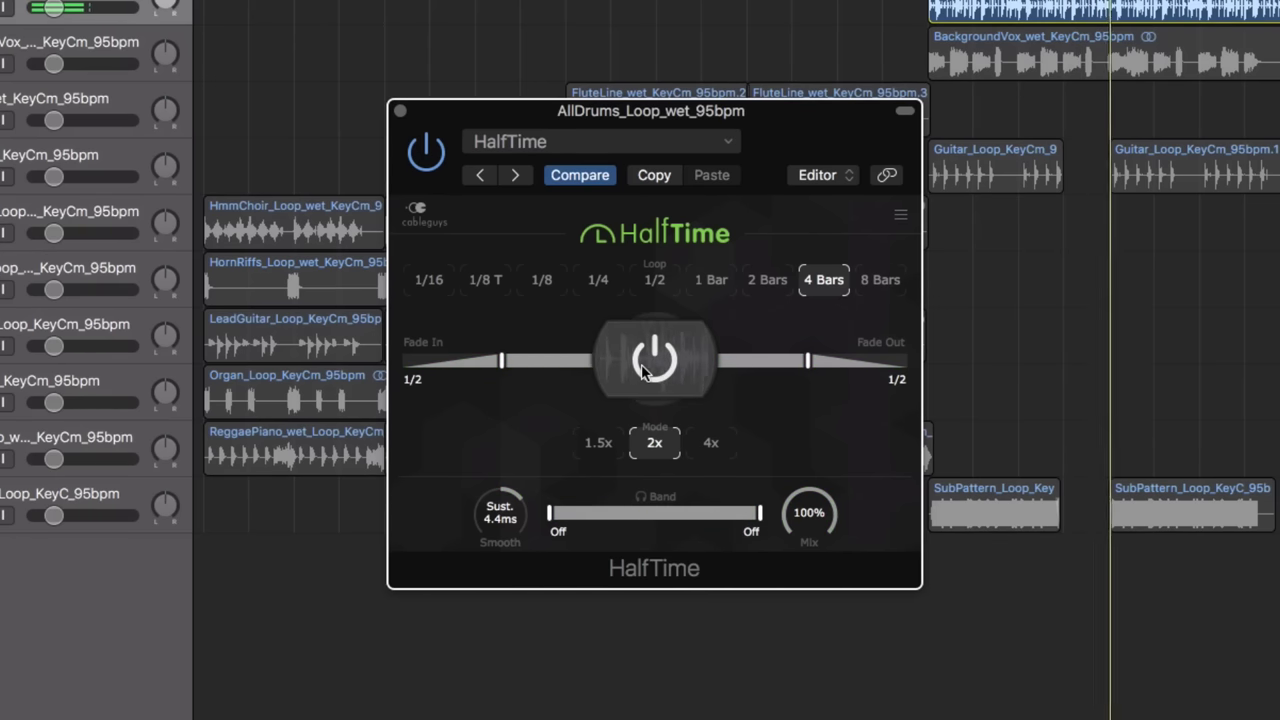
Extend the fade in to 2 Bars, audition it, then bypass HalfTime
drag(501, 360, 541, 362)
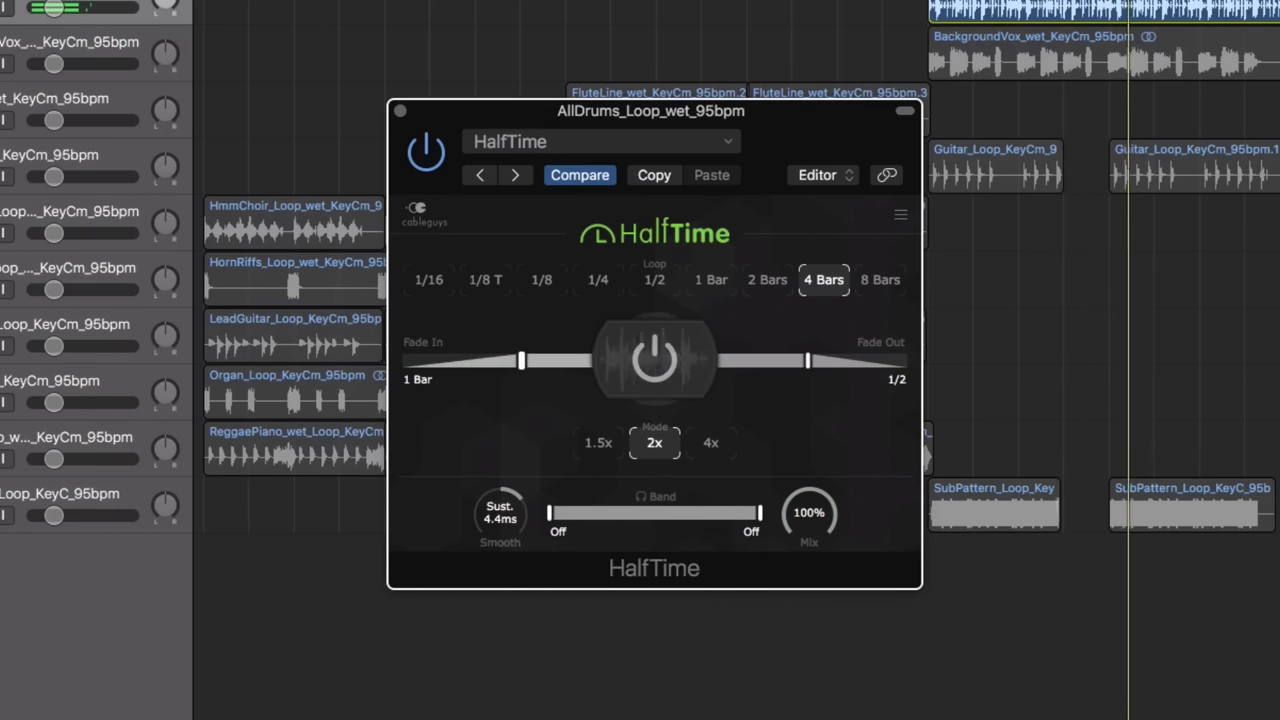
click(612, 368)
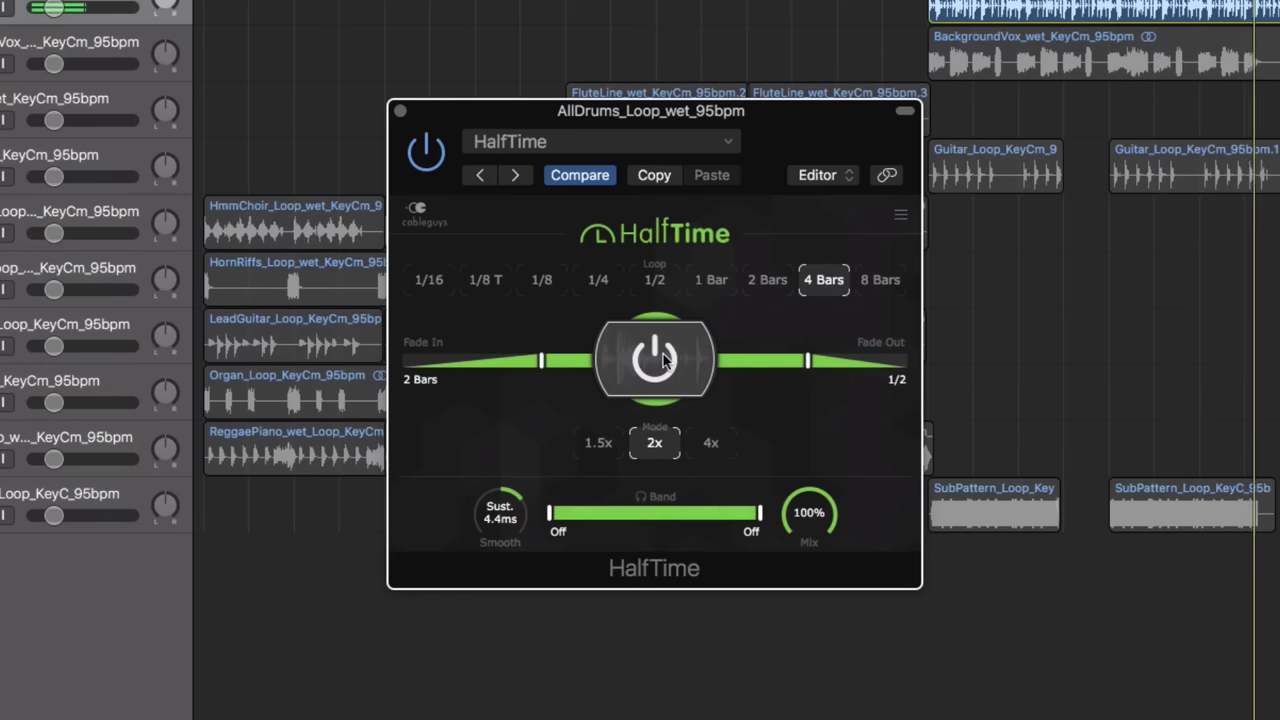
click(665, 362)
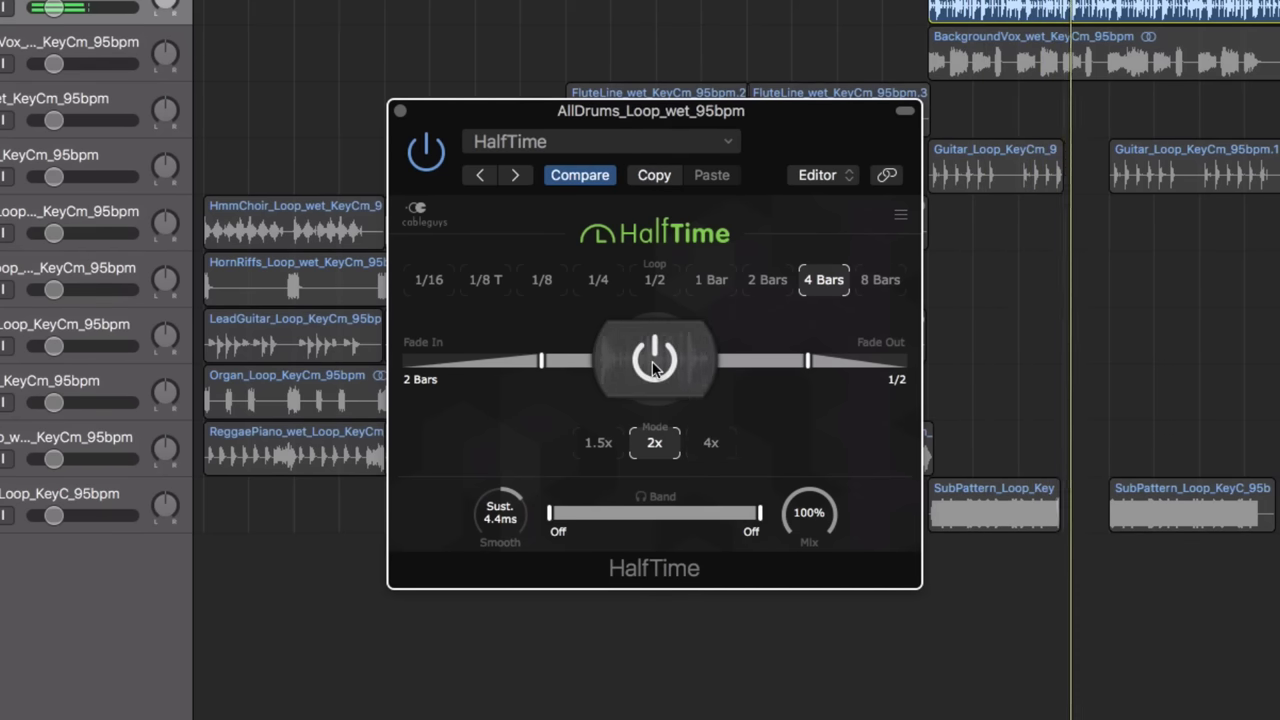
Return both fades to Instant and audition HalfTime in 4x mode
drag(541, 362, 405, 362)
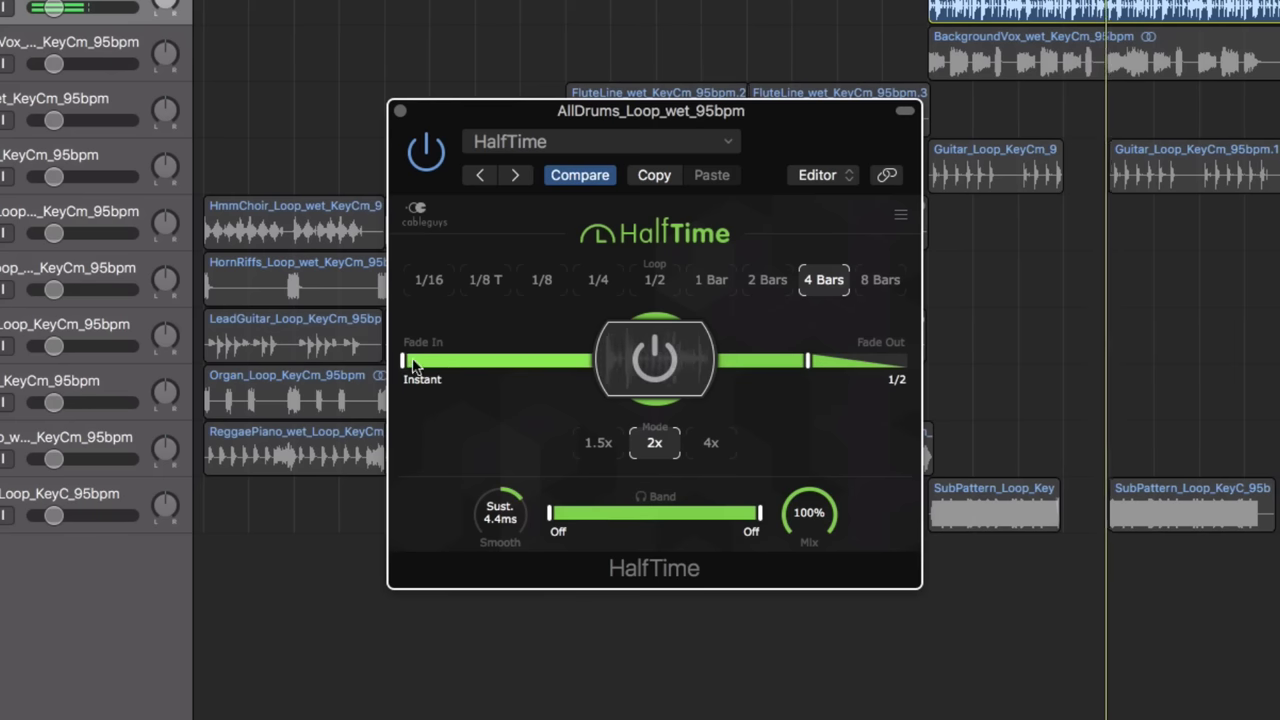
click(711, 442)
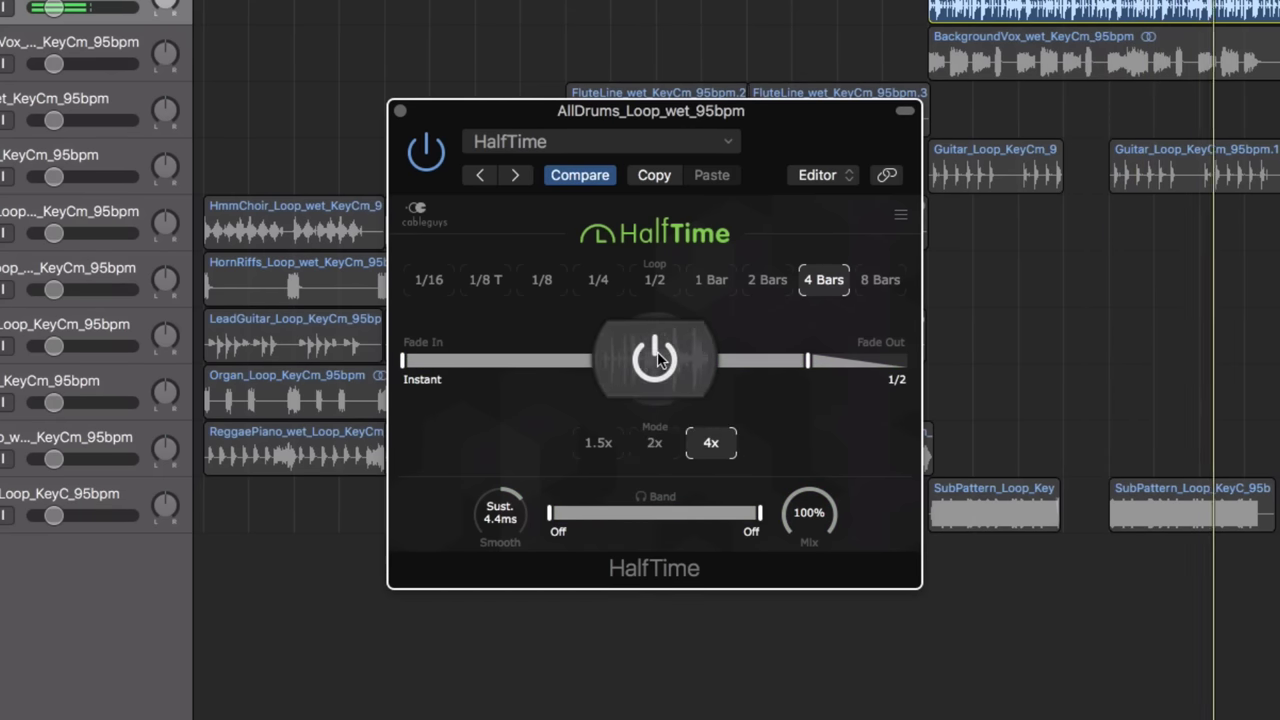
click(657, 360)
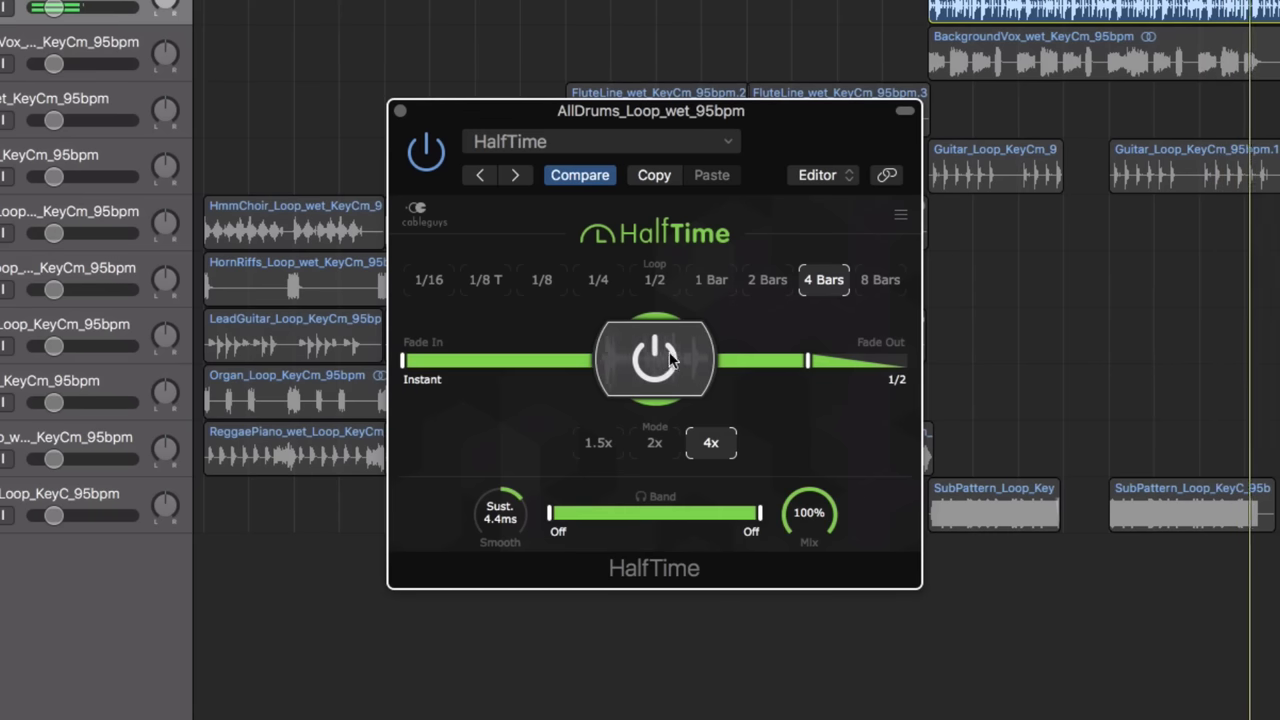
drag(808, 360, 906, 360)
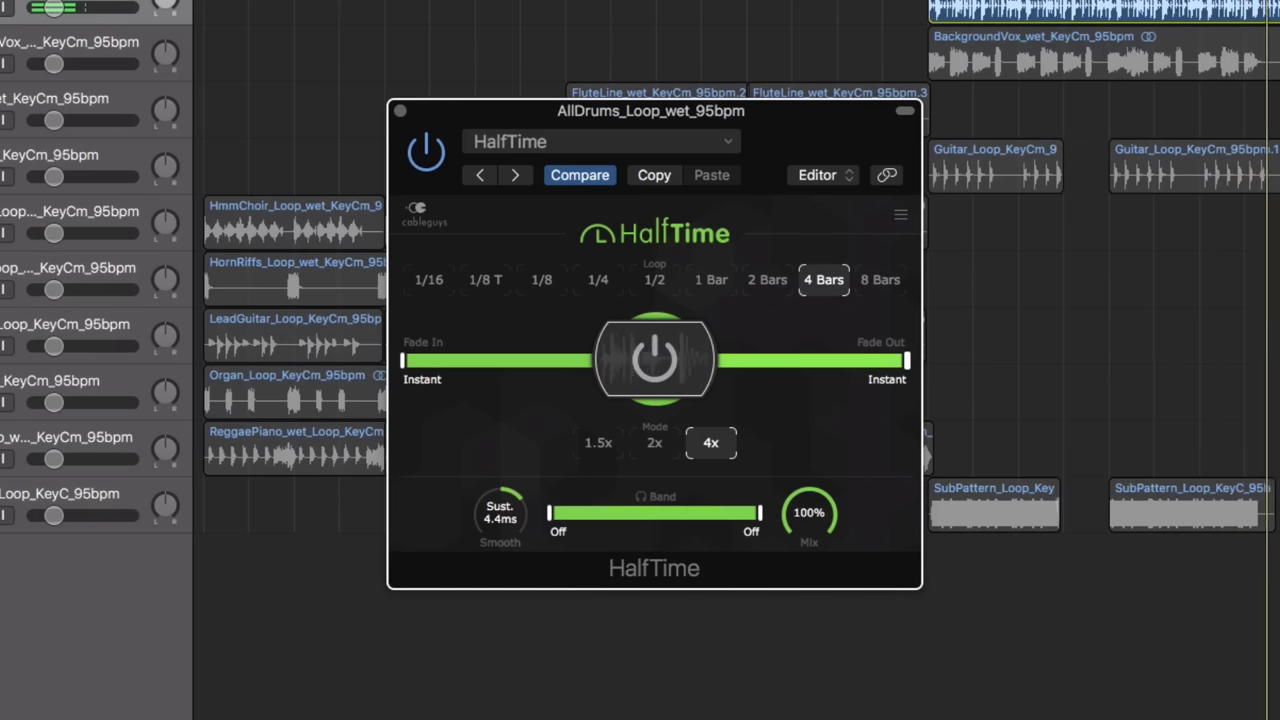
click(685, 350)
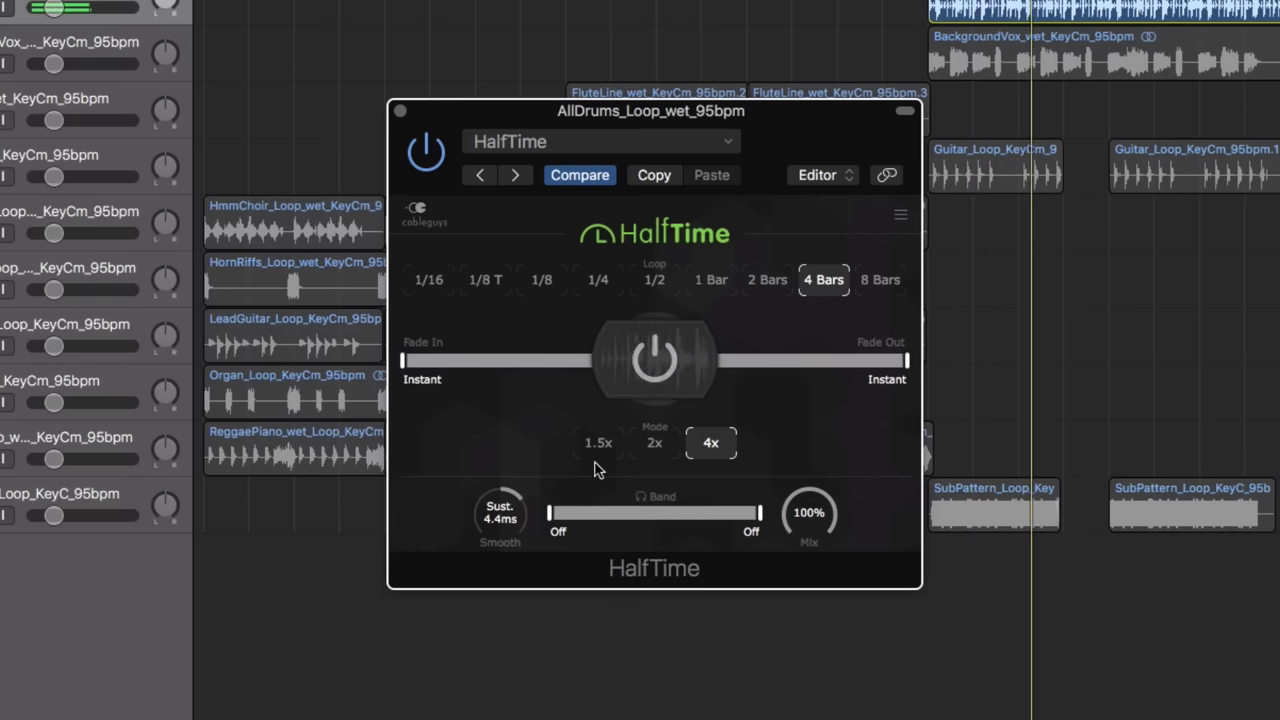
Switch HalfTime to 1.5x mode, audition it once, then bypass
click(590, 444)
click(648, 364)
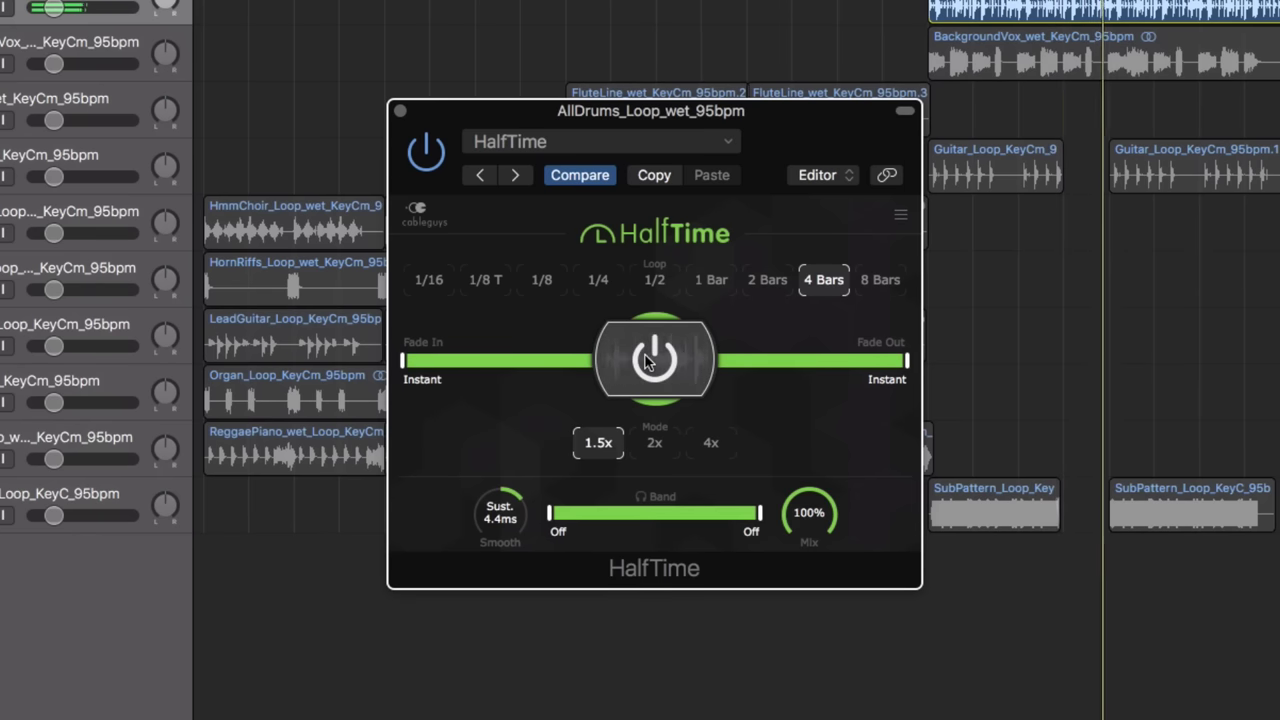
click(647, 362)
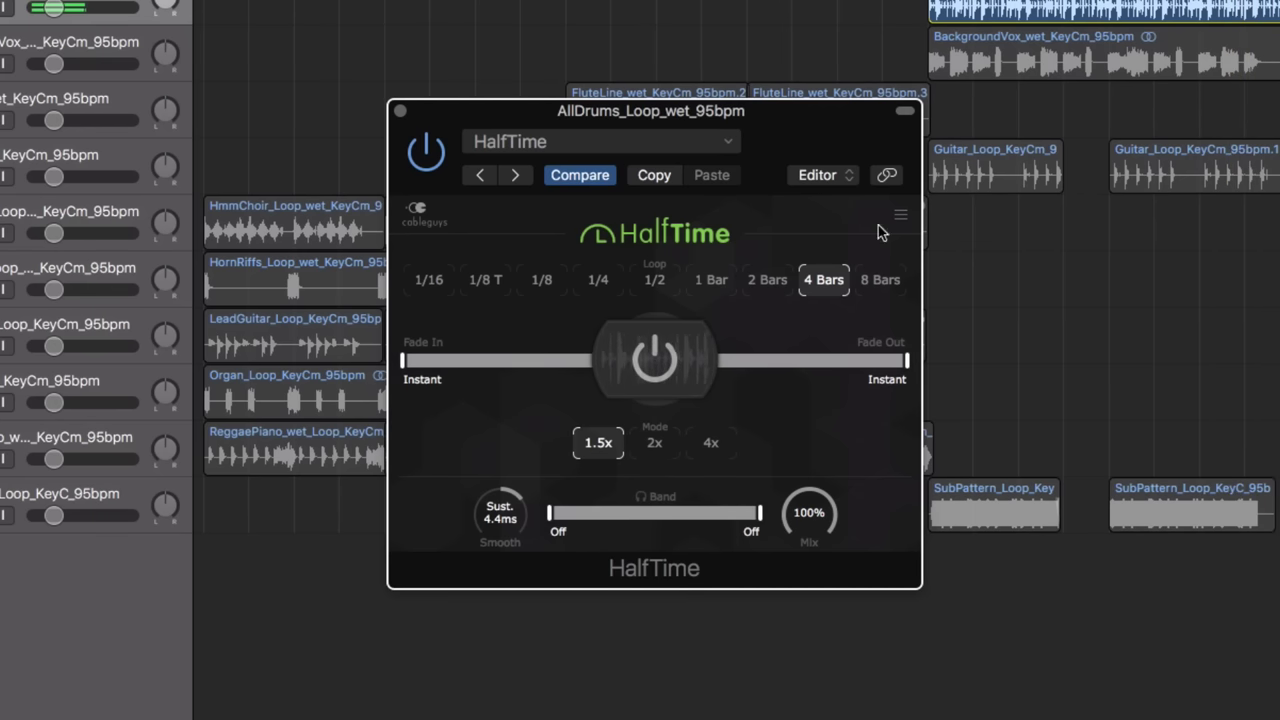
Raise the HalfTime window slightly and set the Fade Out to 1/4
drag(750, 150, 754, 131)
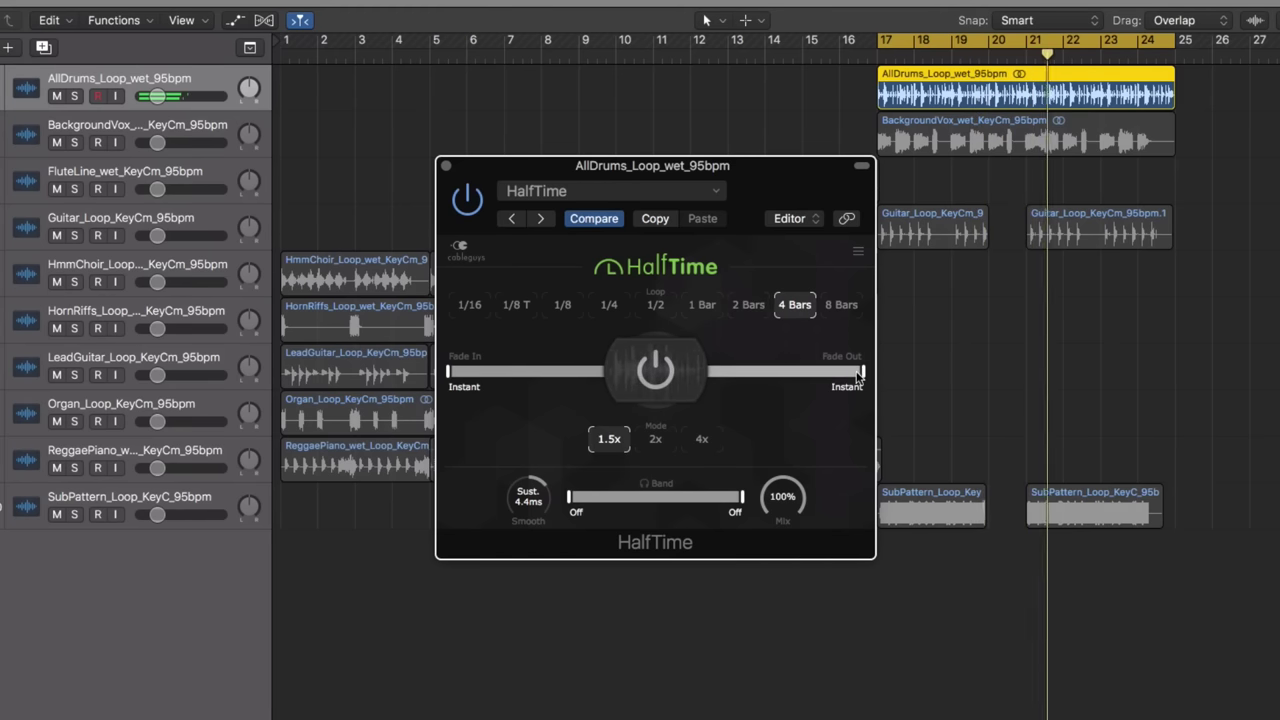
drag(847, 371, 814, 371)
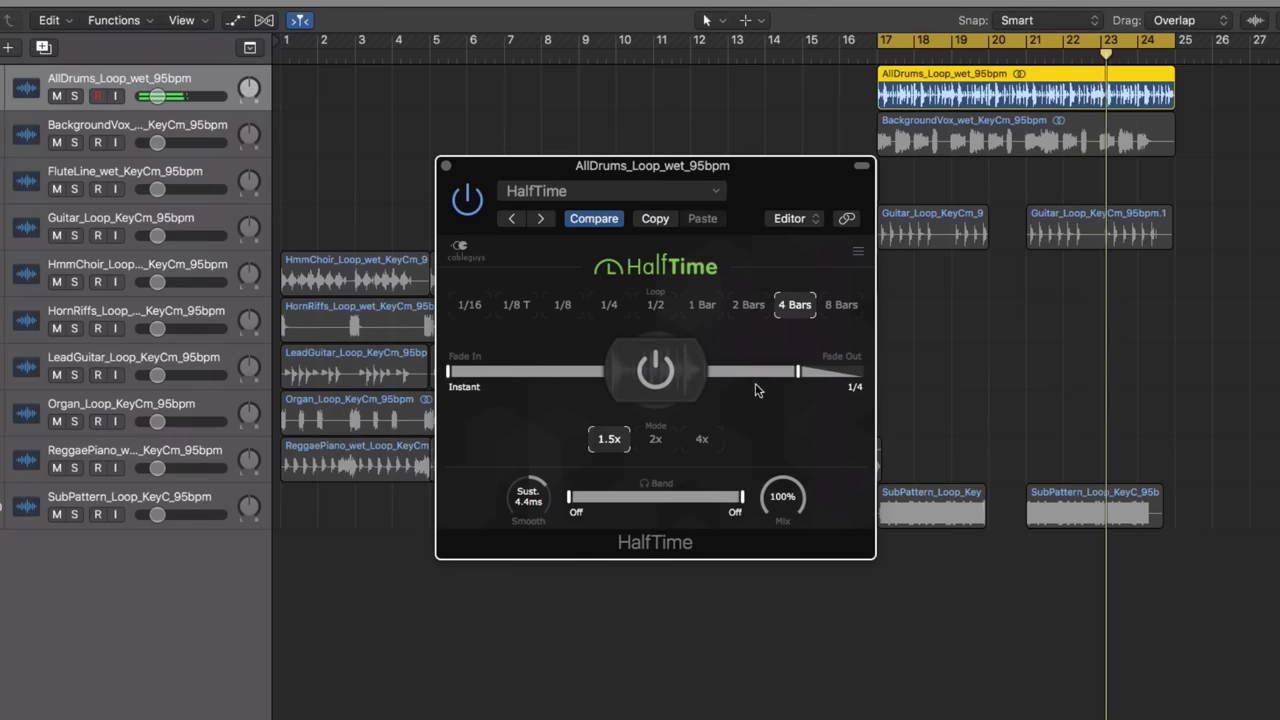
Show automation, enable AllDrums' HalfTime Power On lane, and stop playback
key(a)
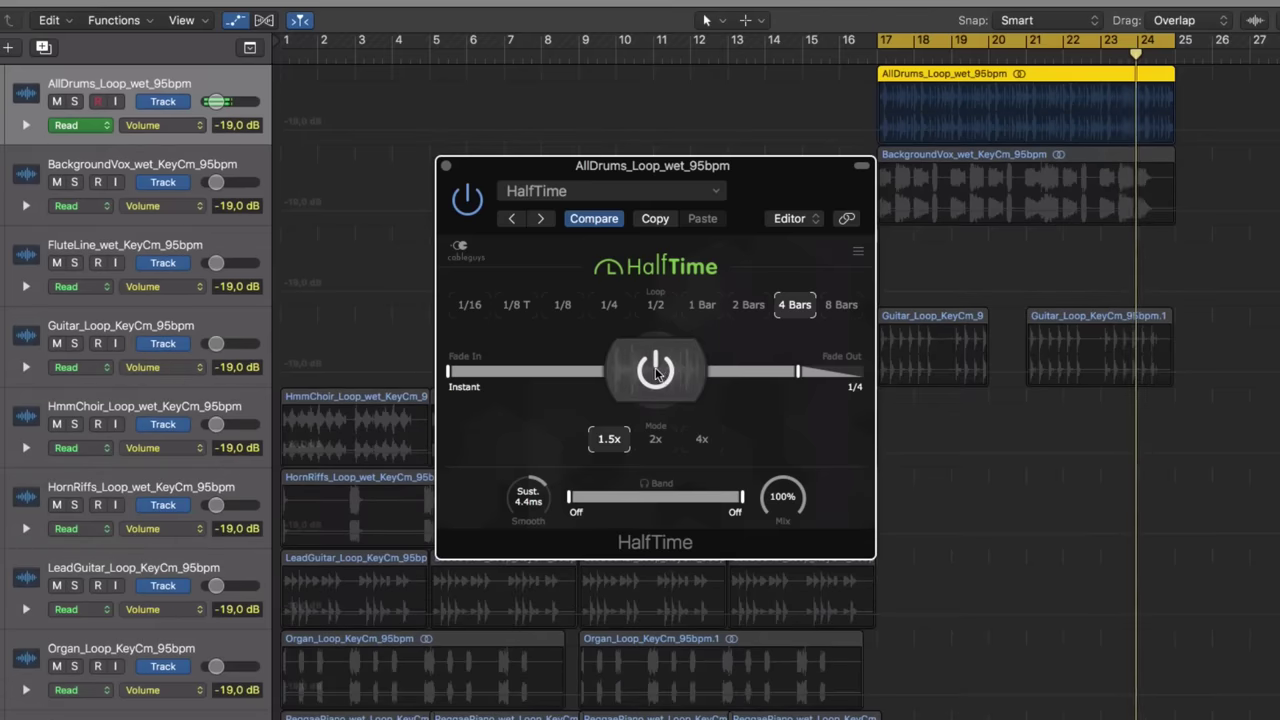
key(super+Down)
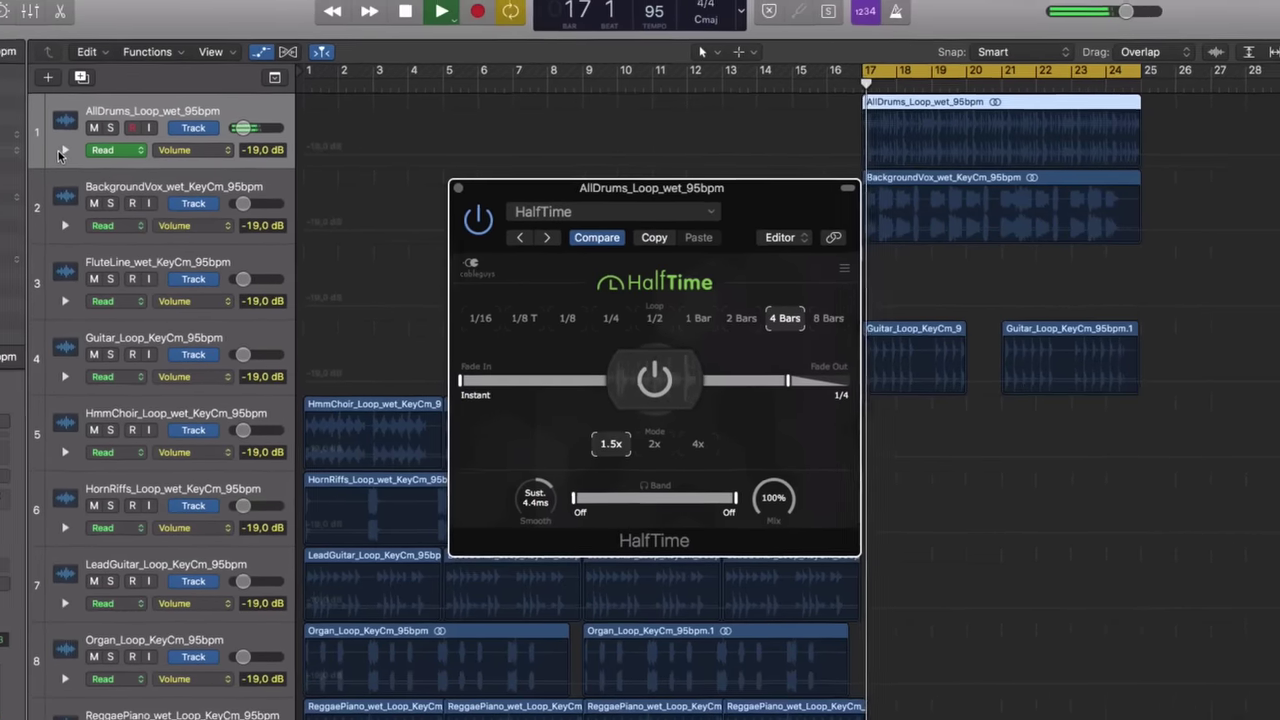
click(62, 151)
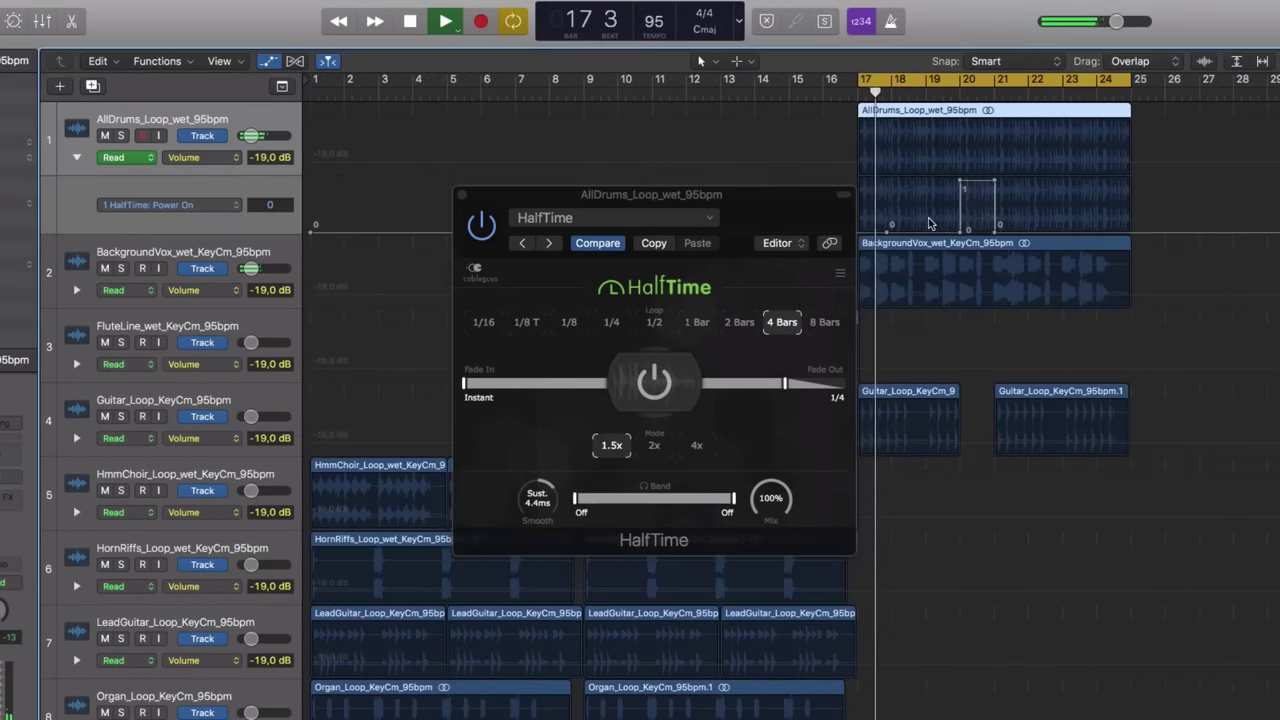
scroll(1007, 222, up, 5)
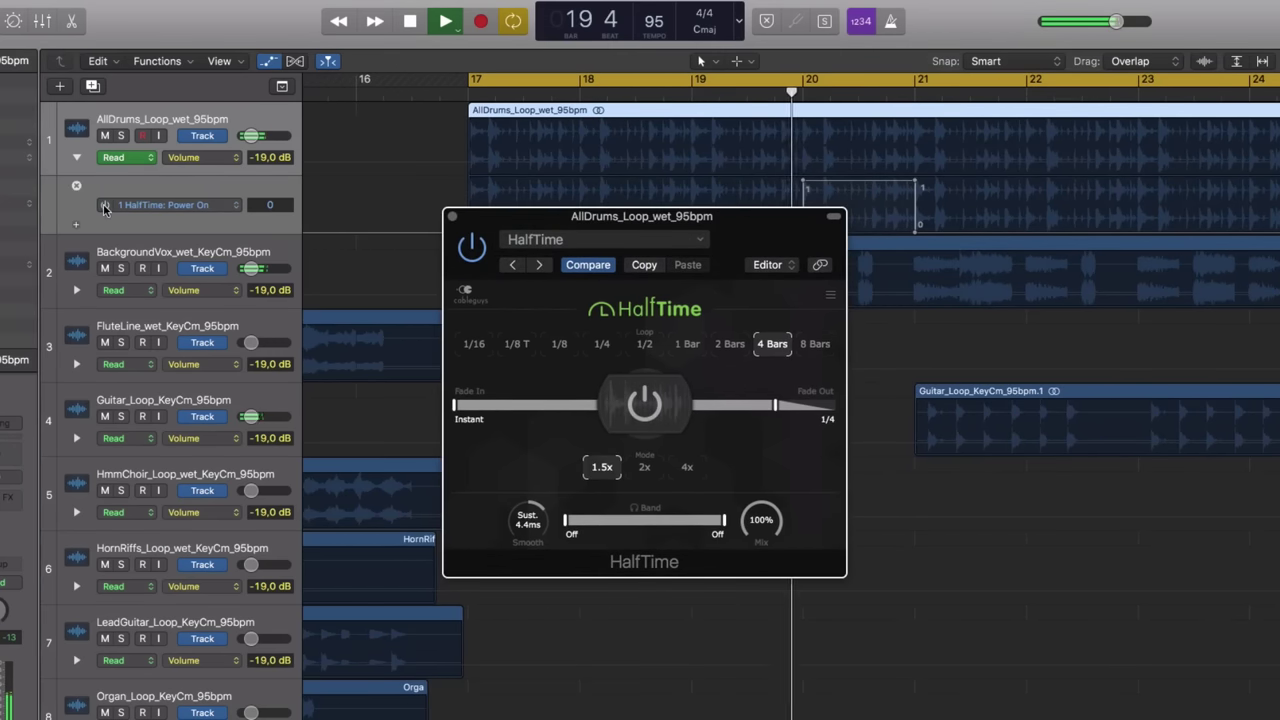
click(104, 206)
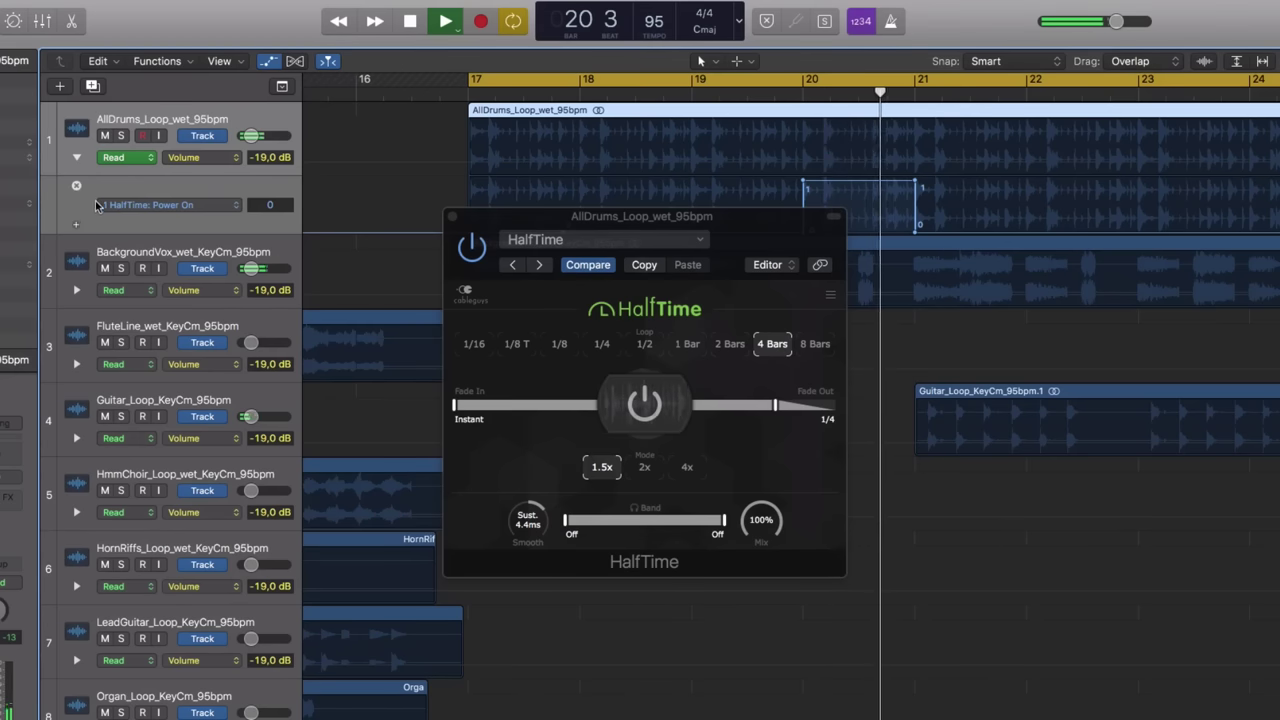
key(space)
key(space)
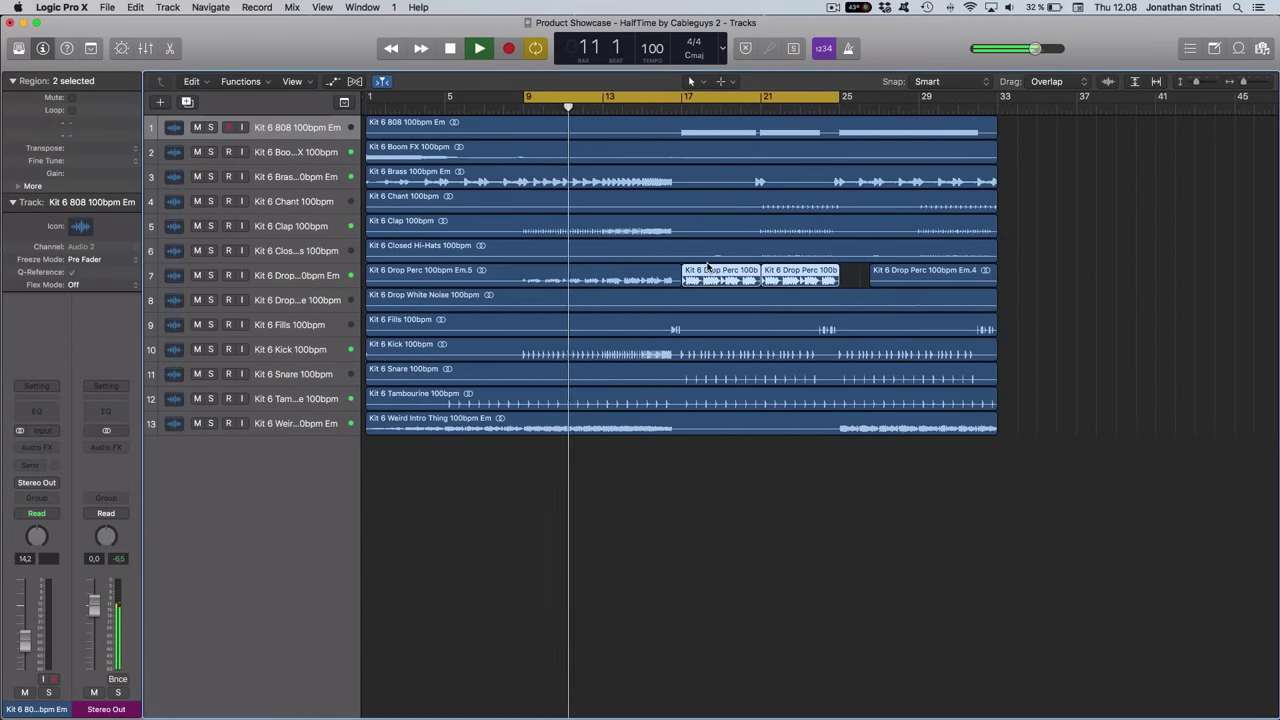
Open HalfTime on Kit 6 Drop Perc with its two middle regions selected
key(v)
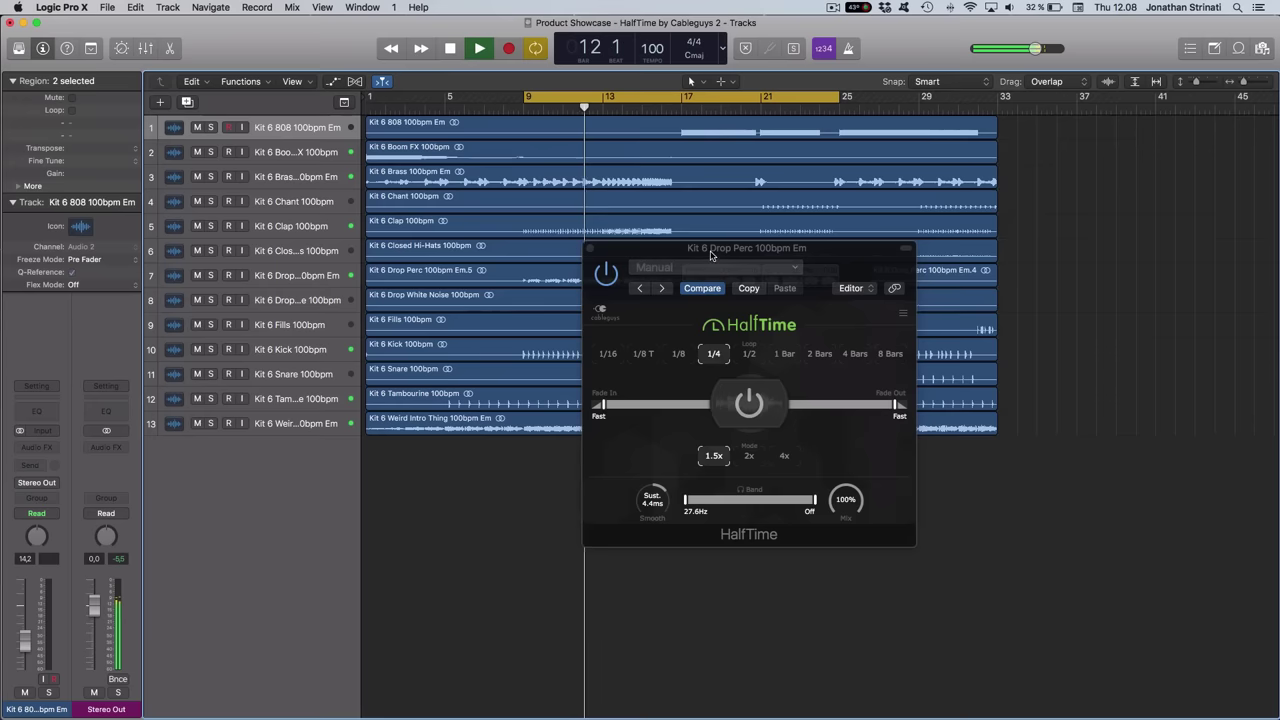
drag(711, 256, 620, 232)
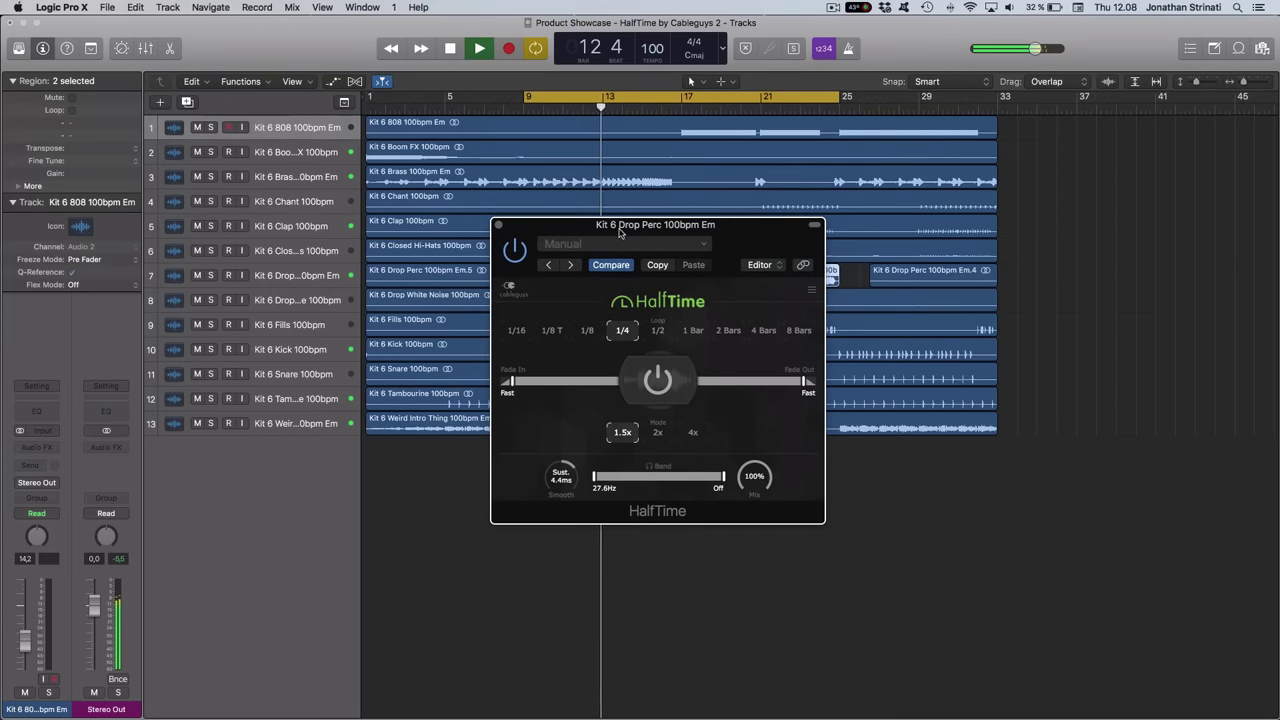
click(290, 274)
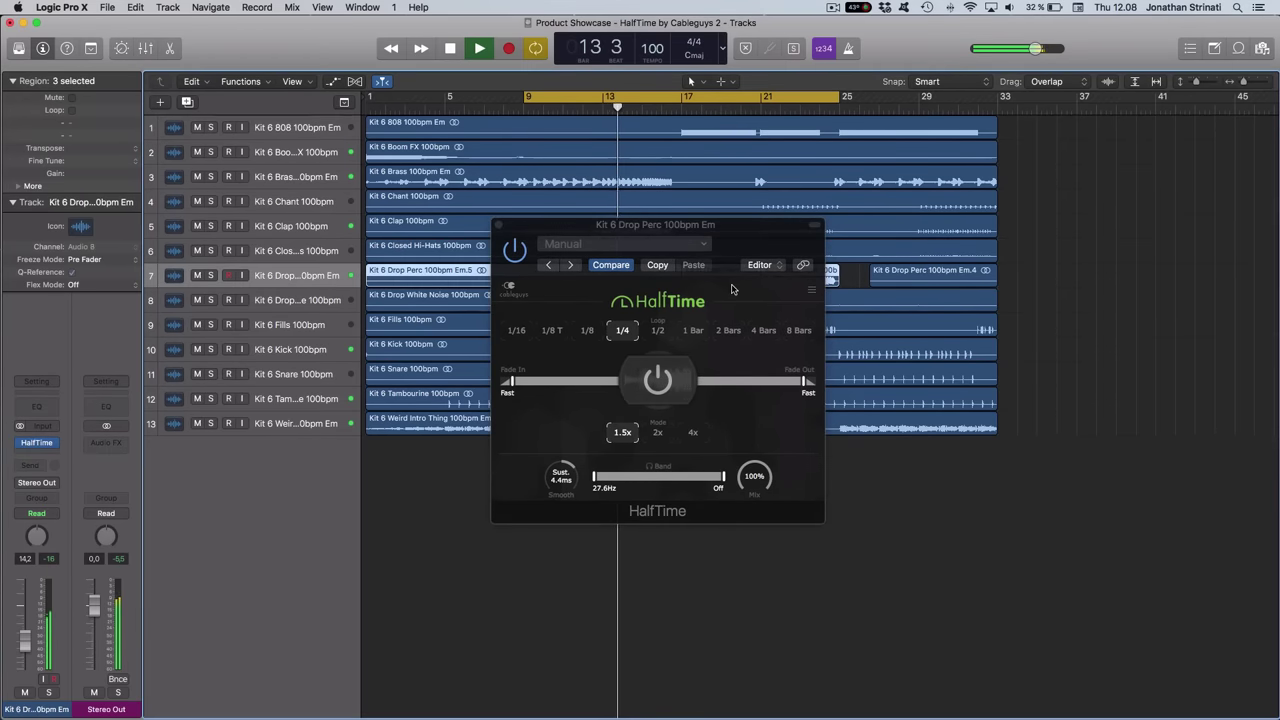
key(v)
drag(847, 278, 742, 275)
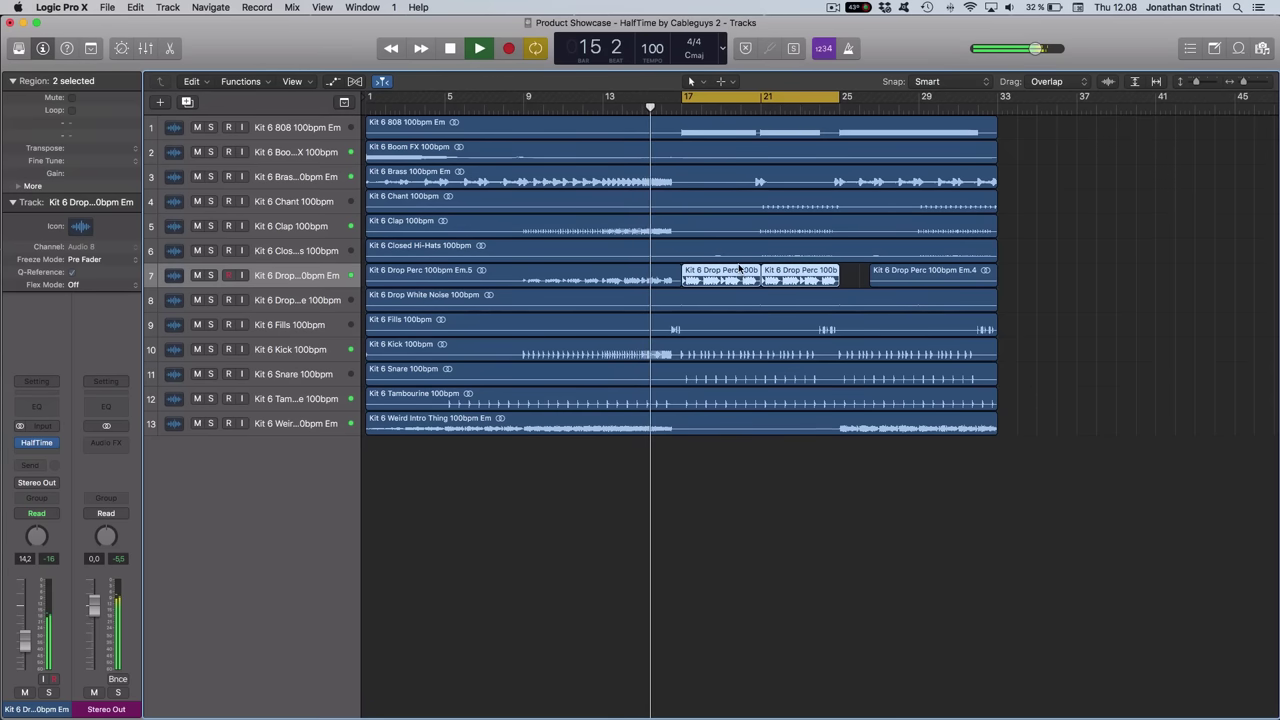
key(v)
drag(720, 226, 720, 213)
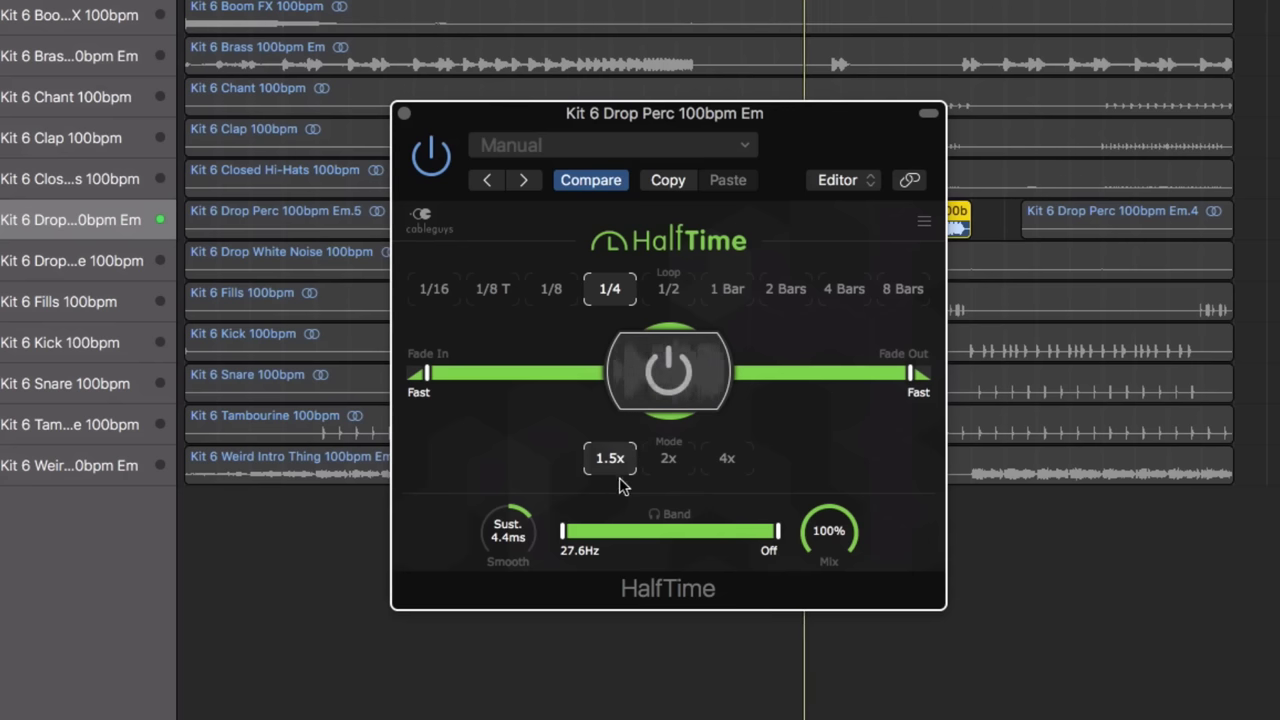
Set HalfTime to 2x mode and a 1/2 loop, switch it off, and play
click(678, 373)
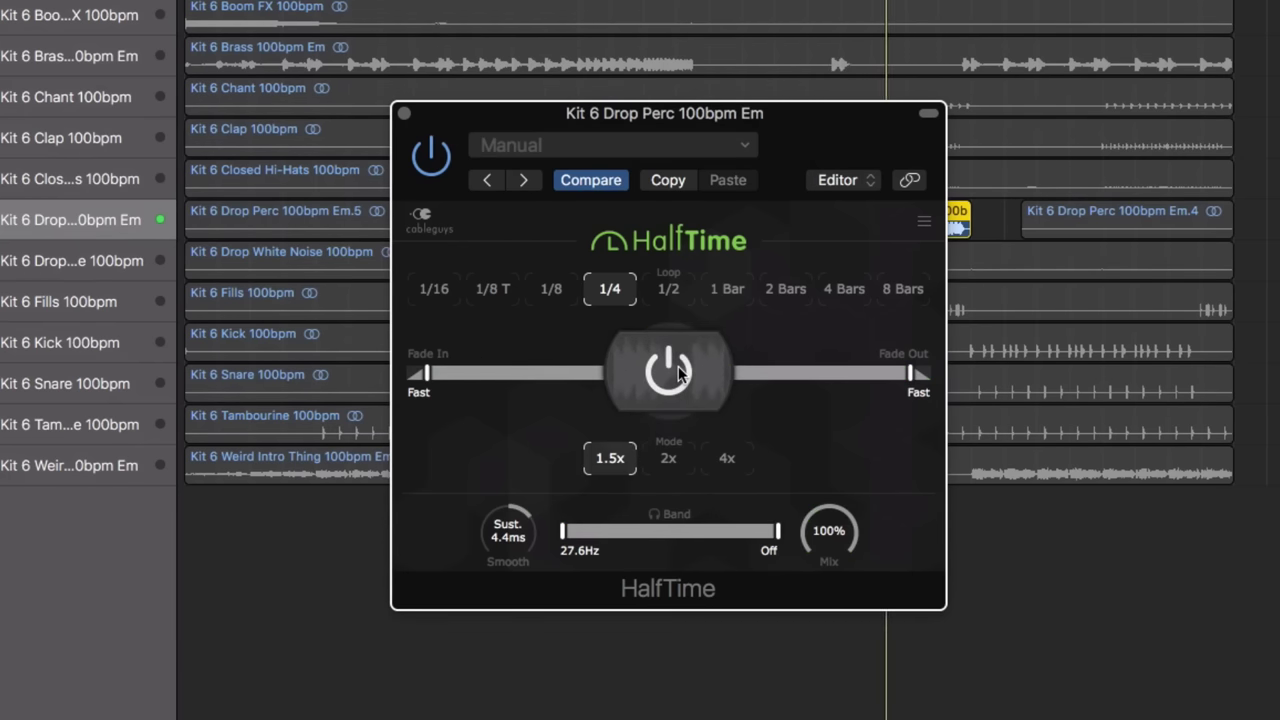
click(678, 373)
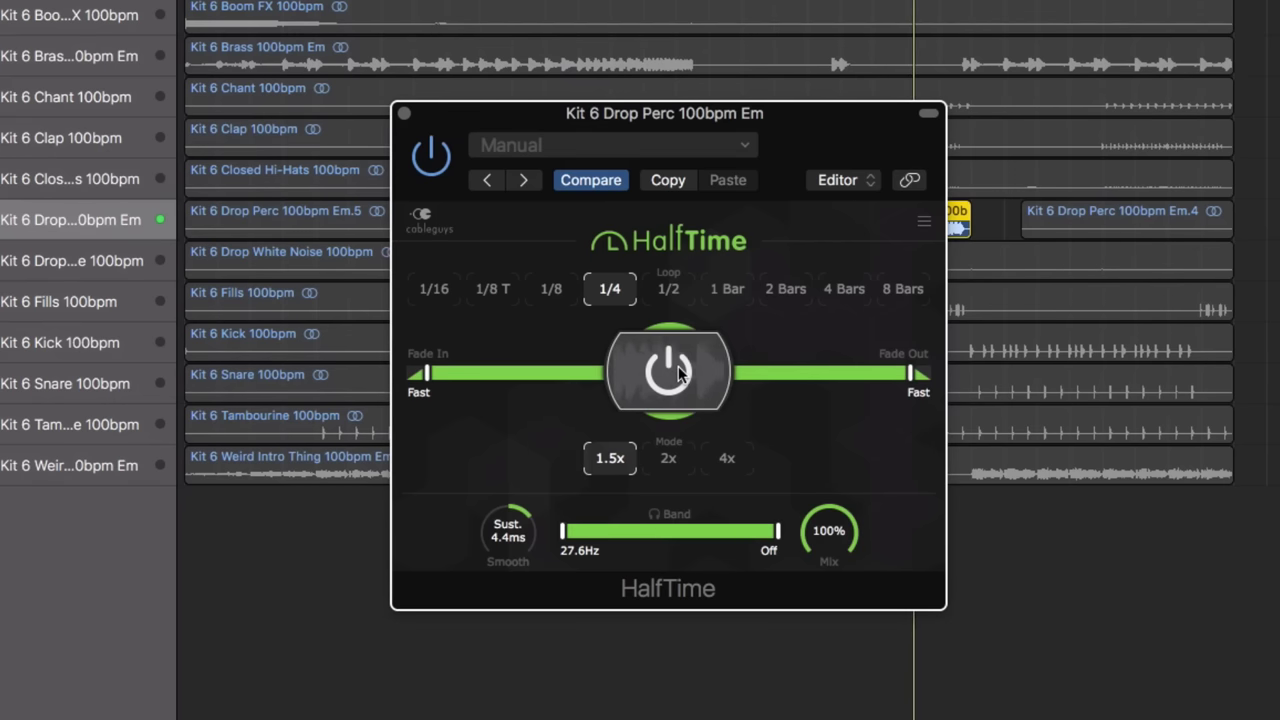
click(668, 462)
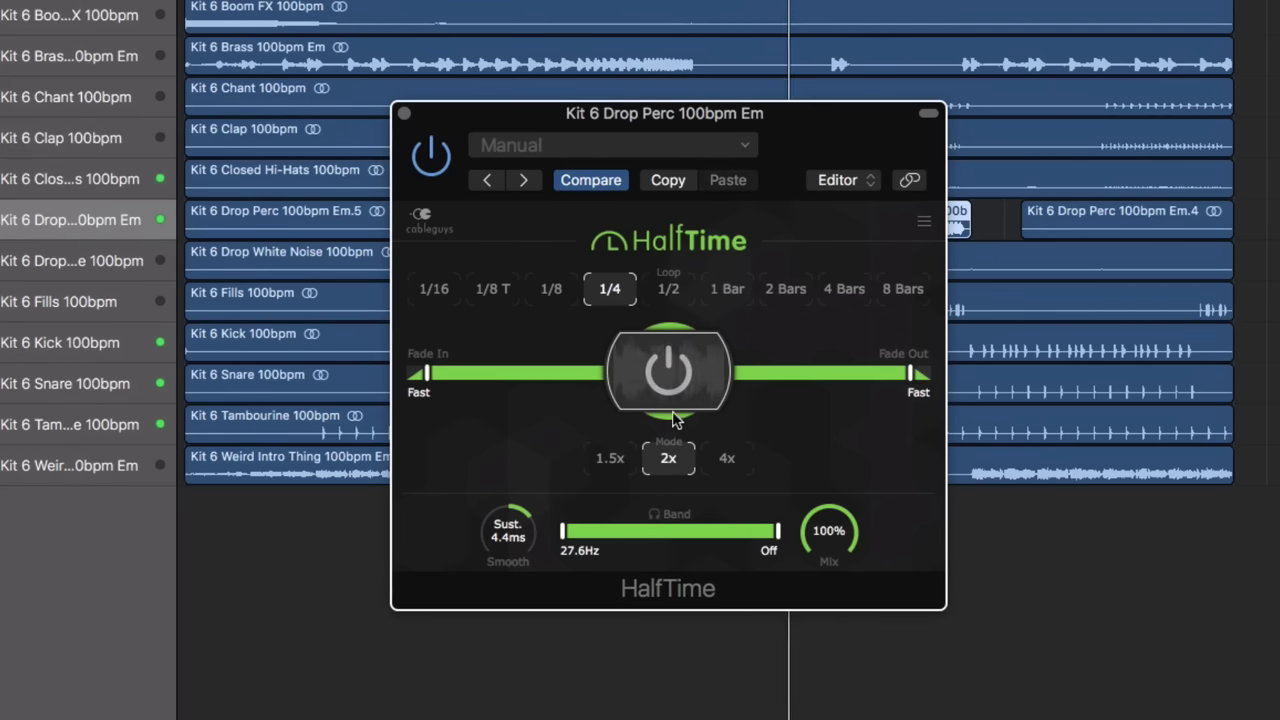
click(668, 288)
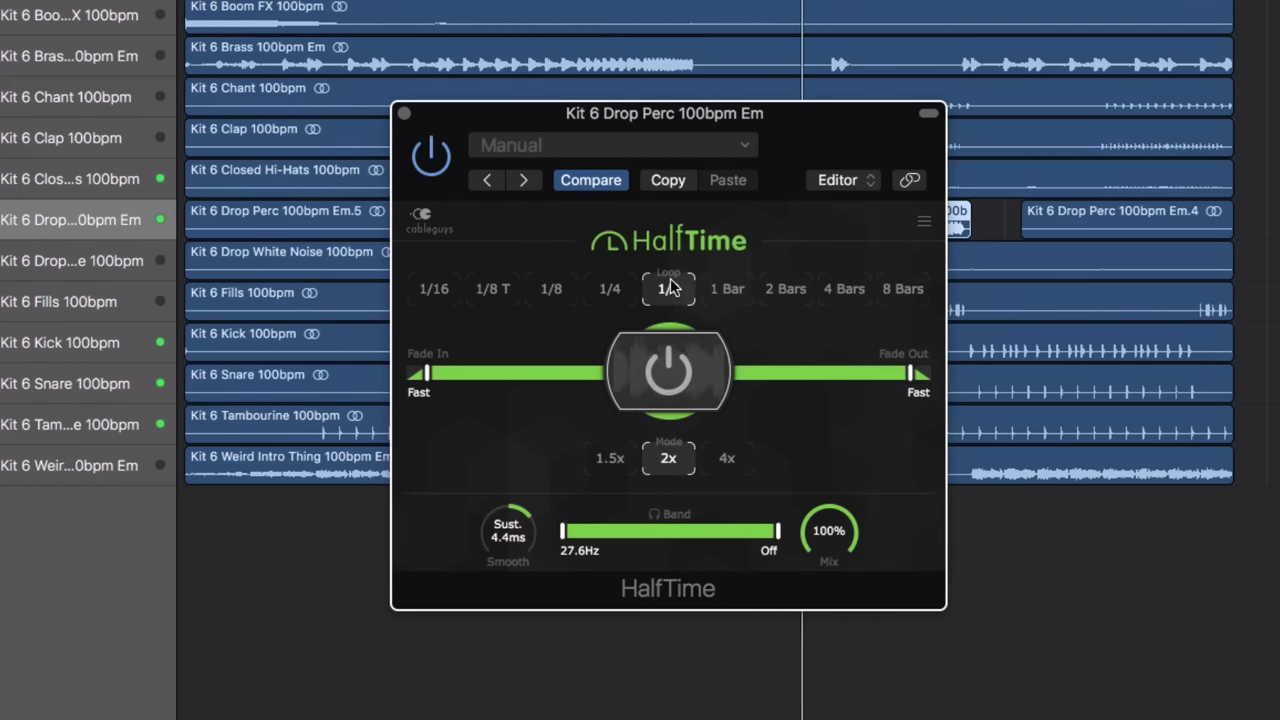
click(668, 385)
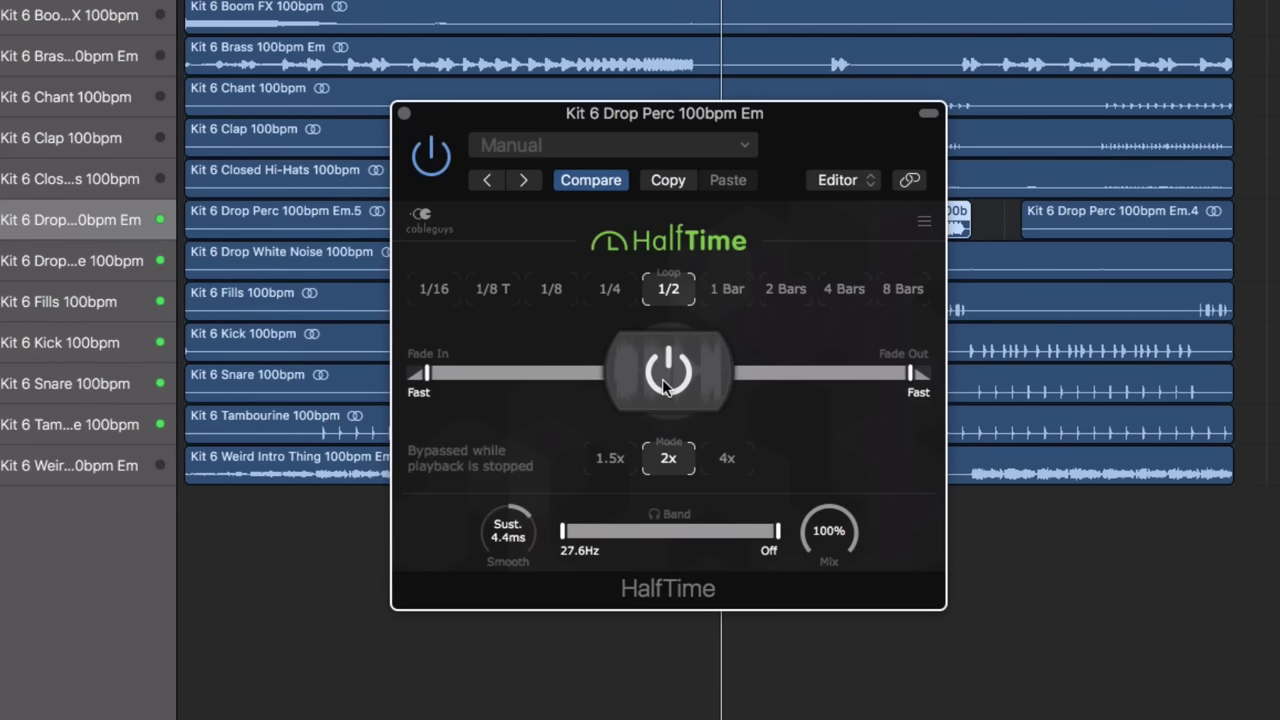
key(space)
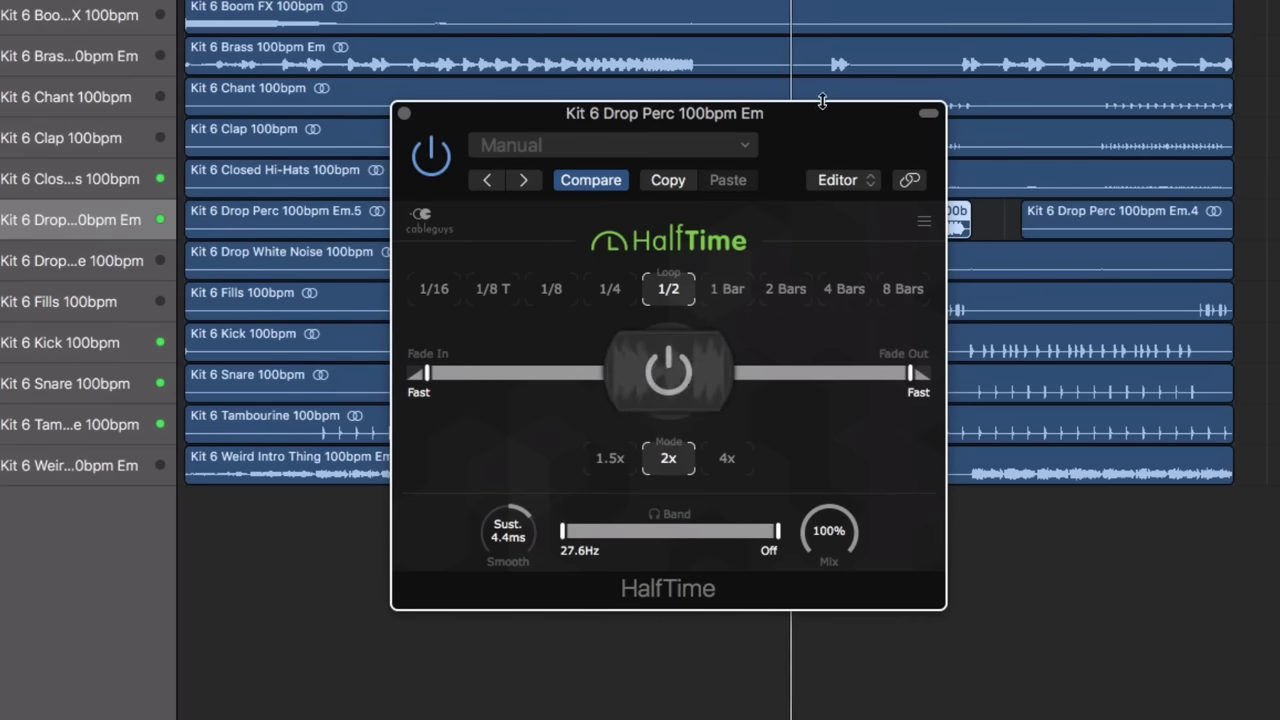
Move HalfTime left, set a 4 Bars loop, and compare 4x against 1.5x mode
mouse_move(822, 101)
mouse_down()
mouse_move(780, 126)
mouse_move(555, 82)
mouse_up()
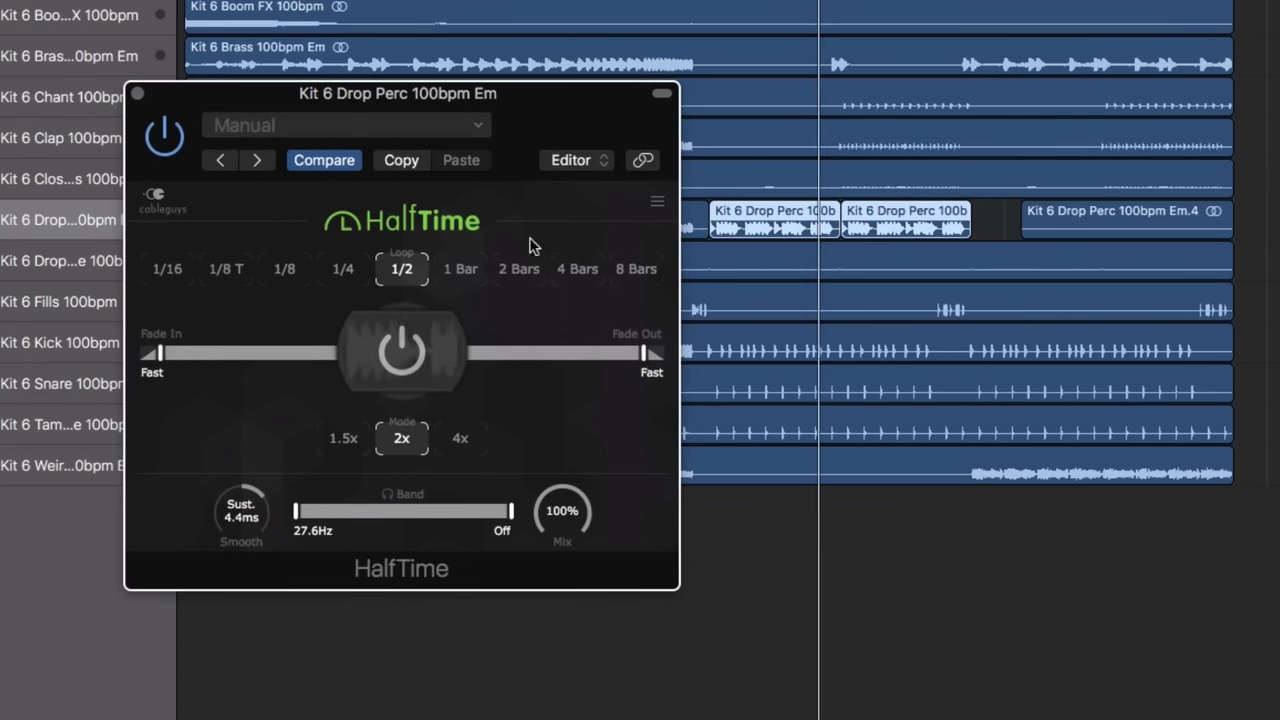
click(401, 355)
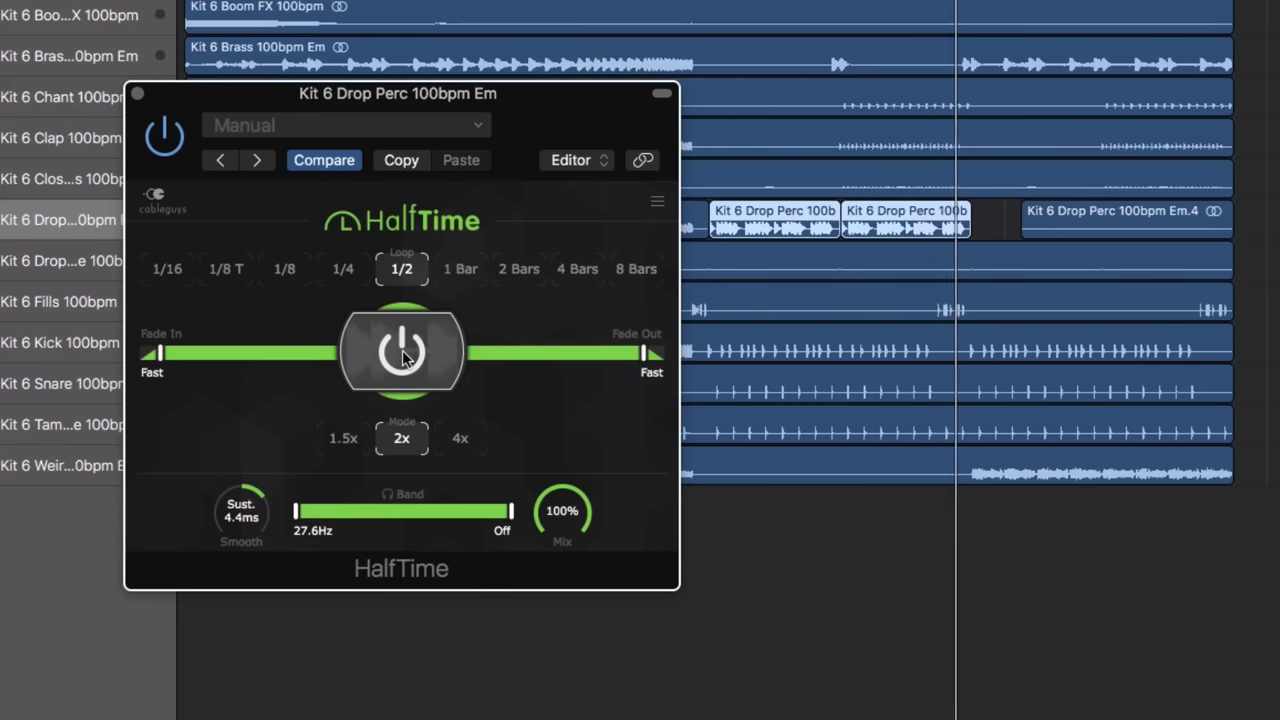
click(405, 358)
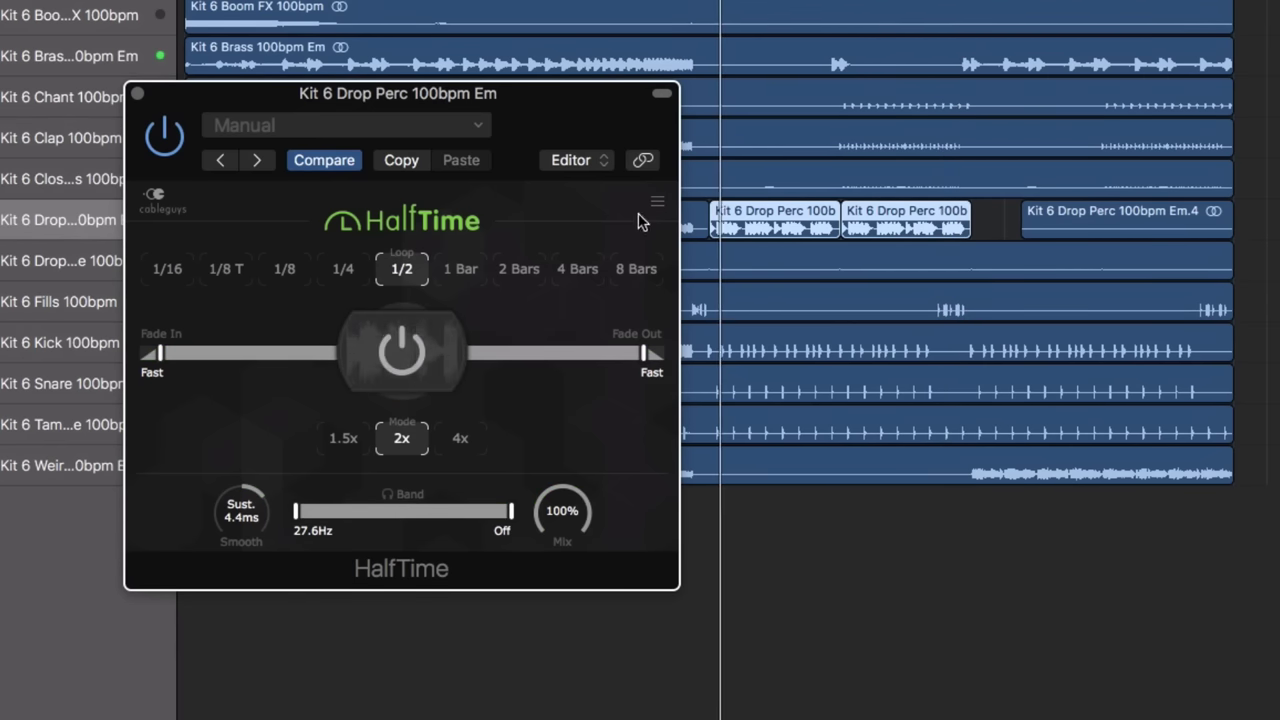
click(573, 271)
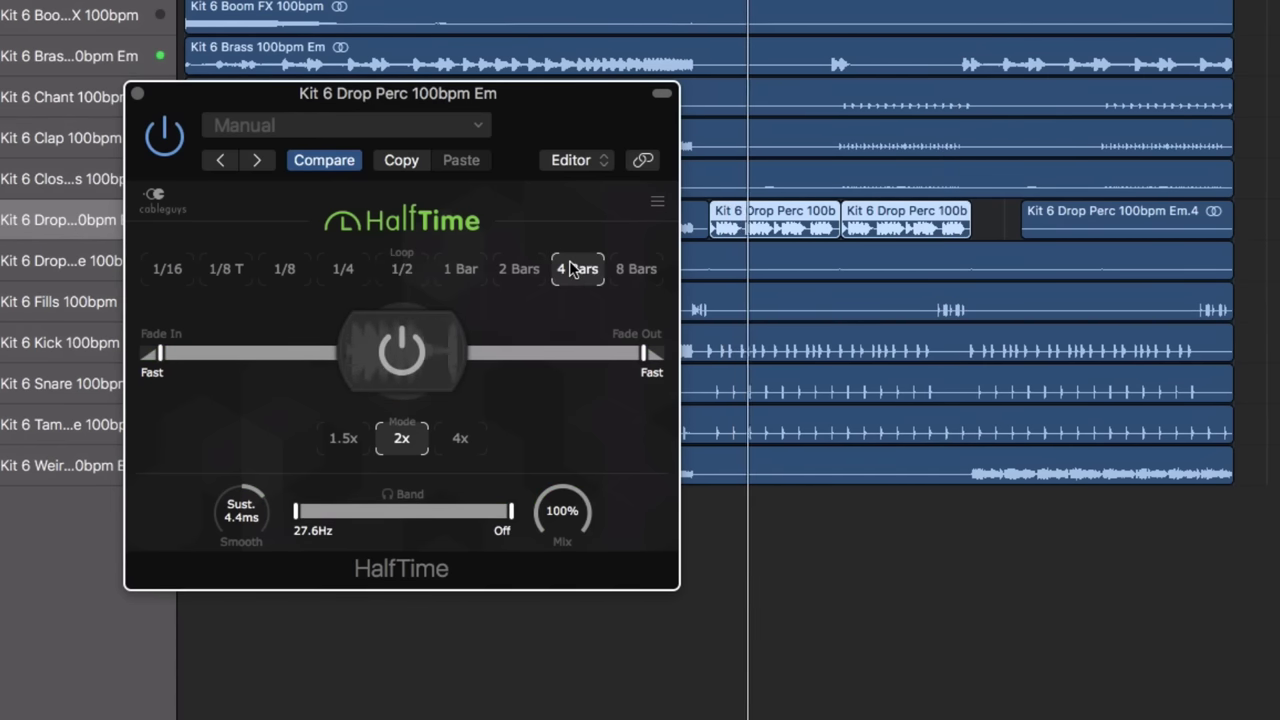
click(400, 350)
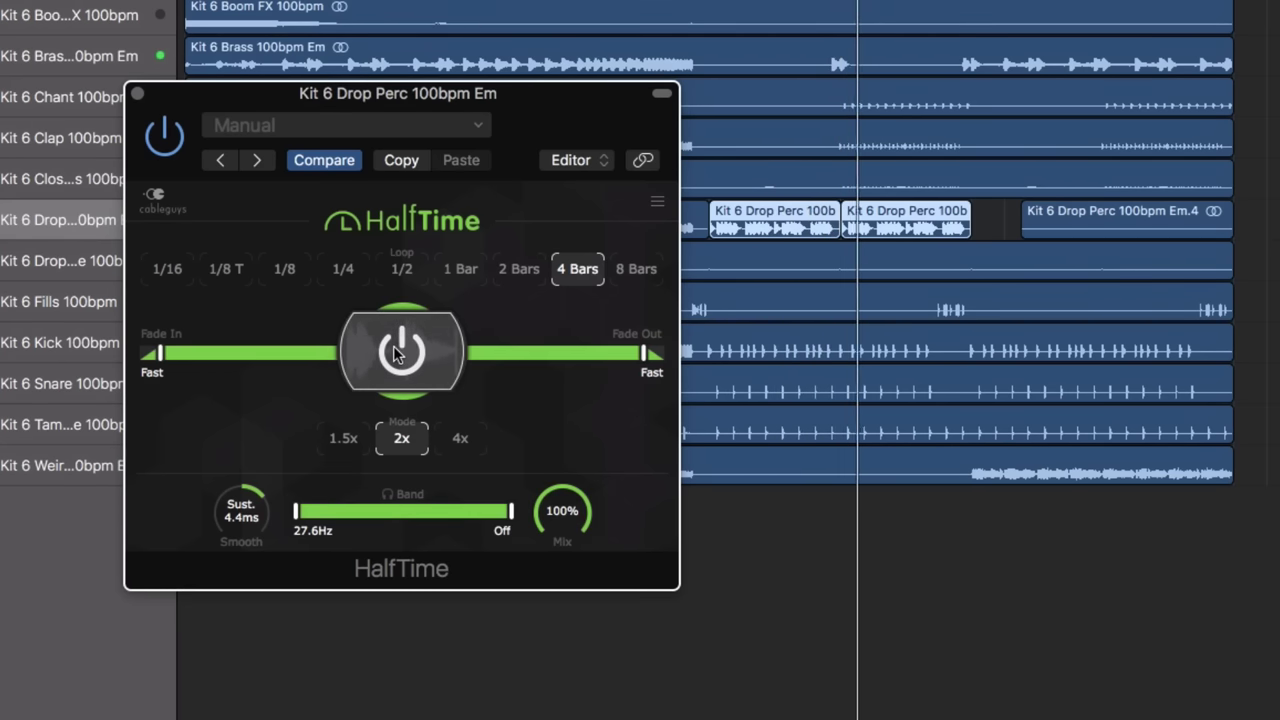
click(461, 440)
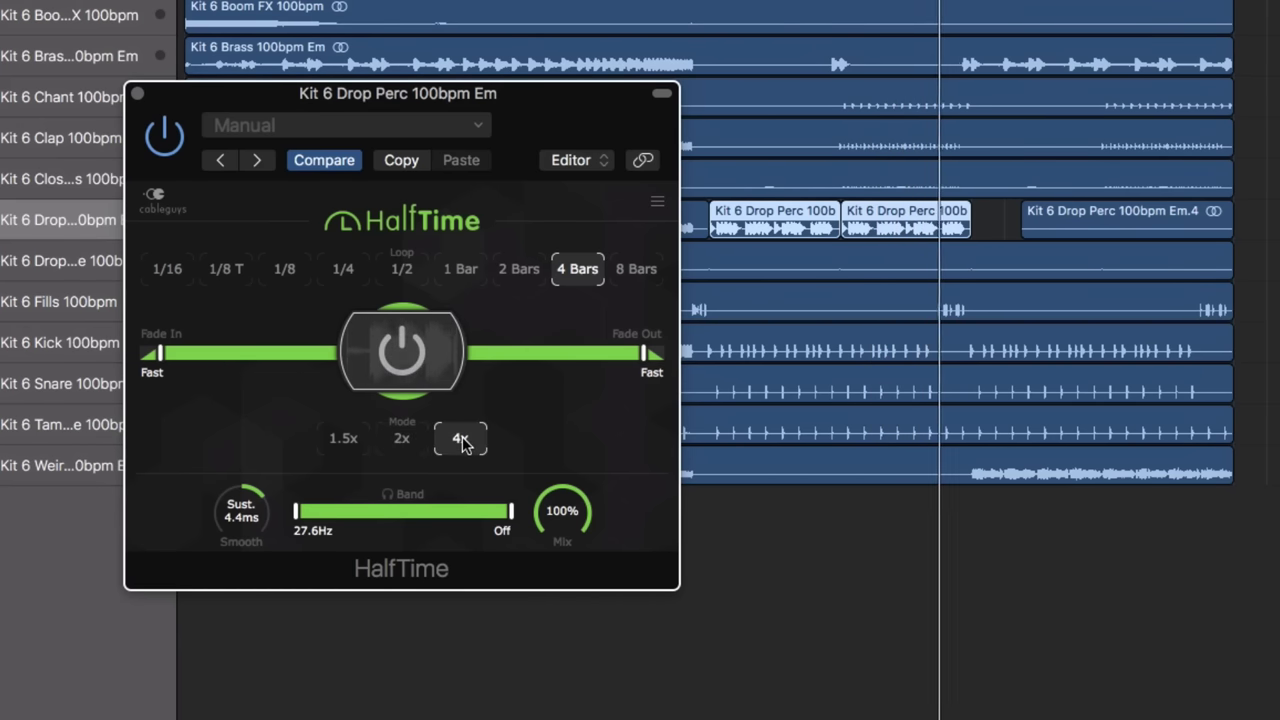
click(390, 360)
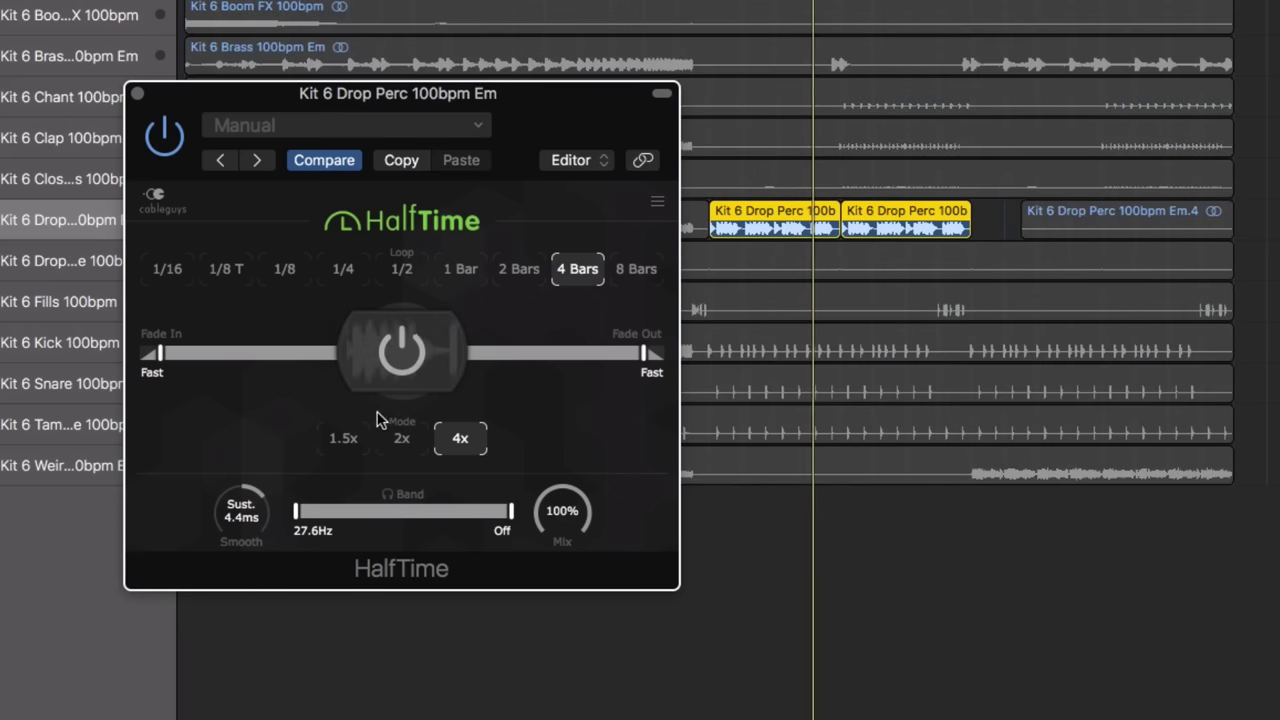
click(343, 438)
Engage HalfTime, pull the band's top down to about 323Hz, and try 2x mode
click(390, 366)
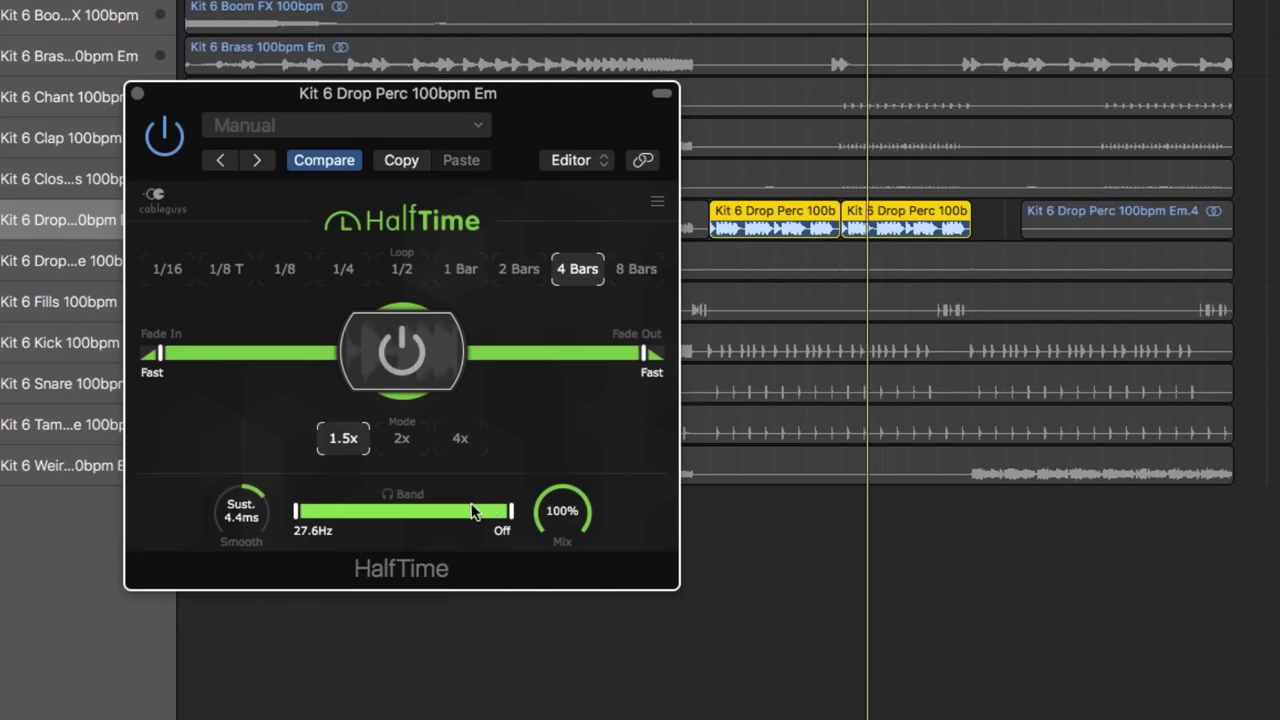
drag(511, 511, 403, 511)
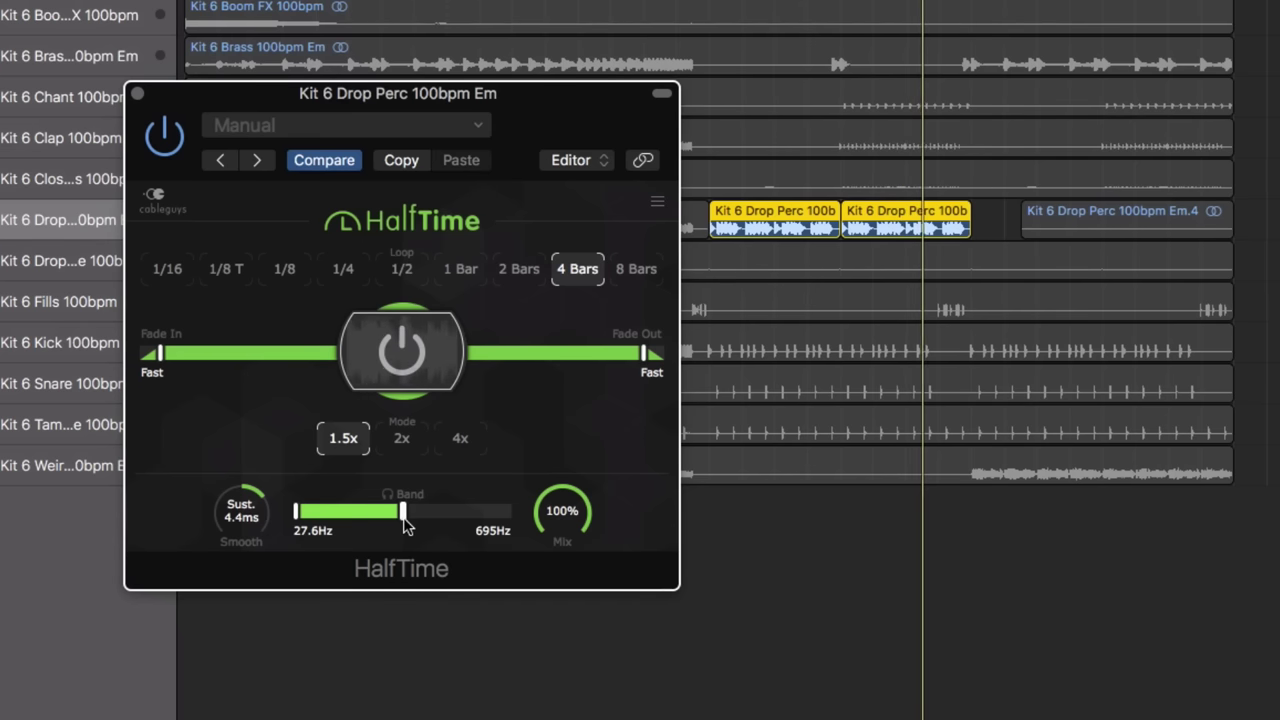
drag(403, 511, 396, 511)
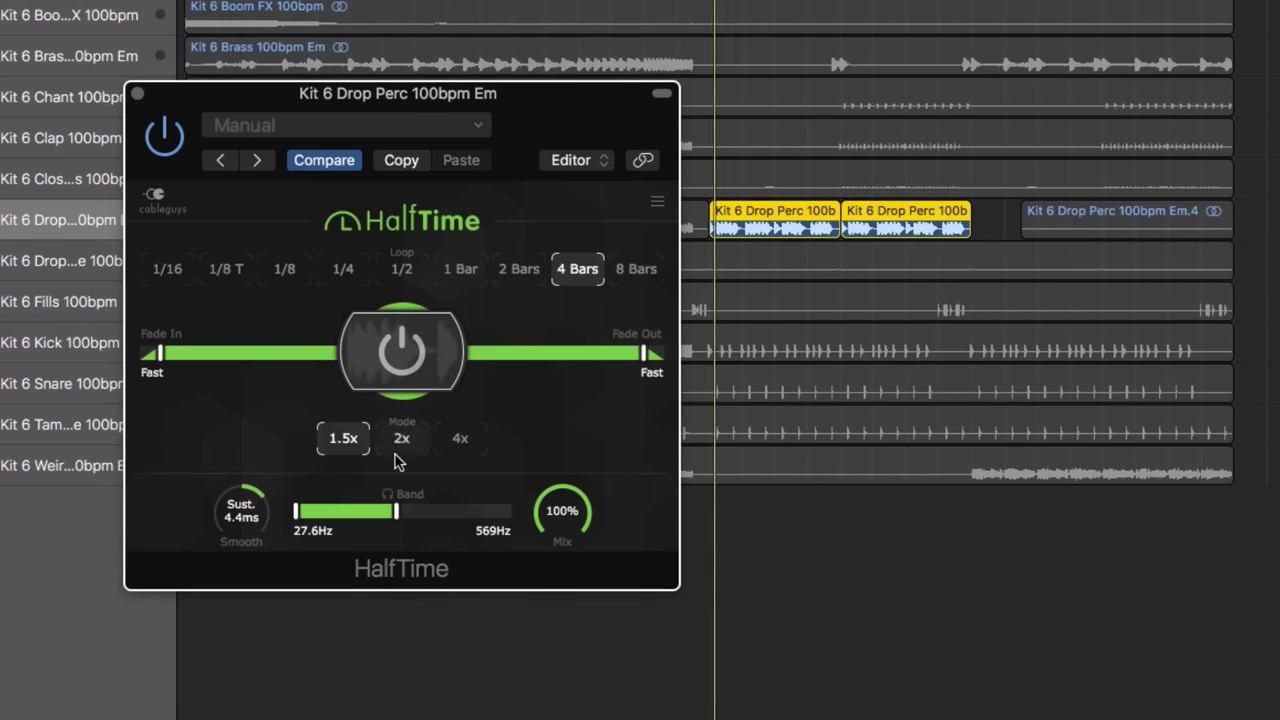
drag(396, 511, 377, 511)
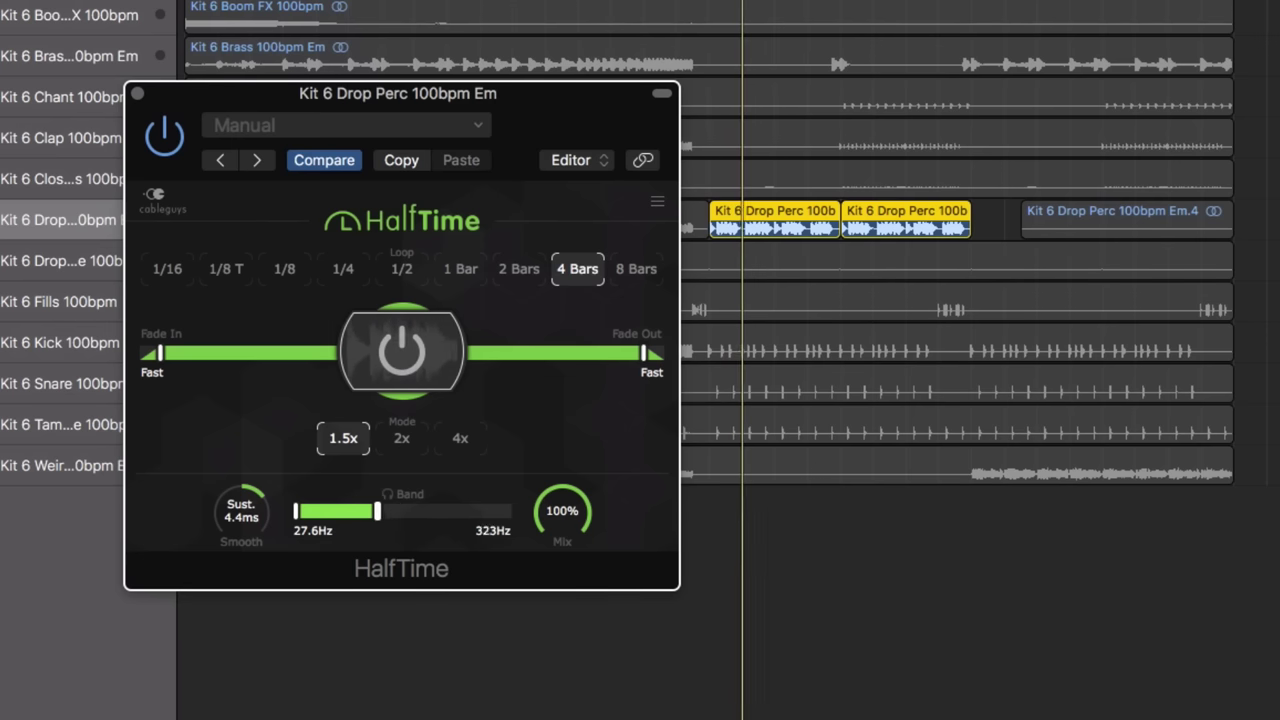
click(401, 438)
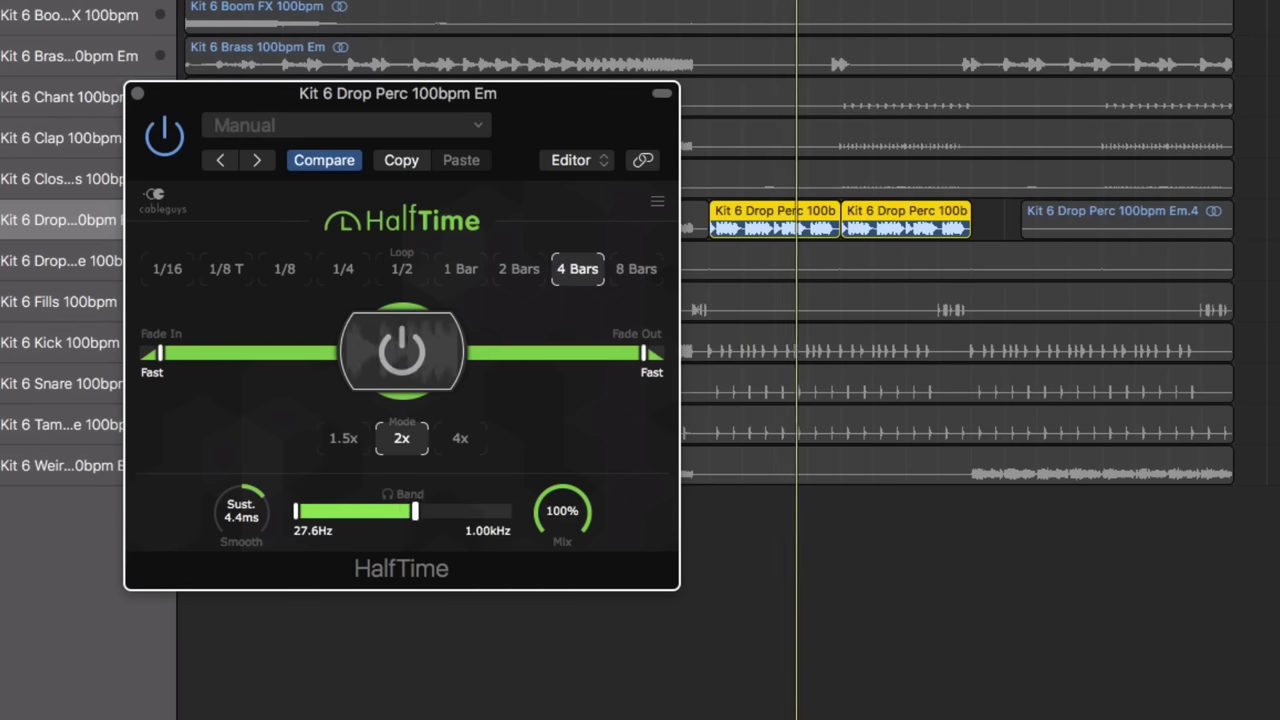
Set the band to 1.04kHz–Off, mode to 1.5x, and loop to 1/2
drag(357, 511, 416, 511)
drag(296, 511, 441, 513)
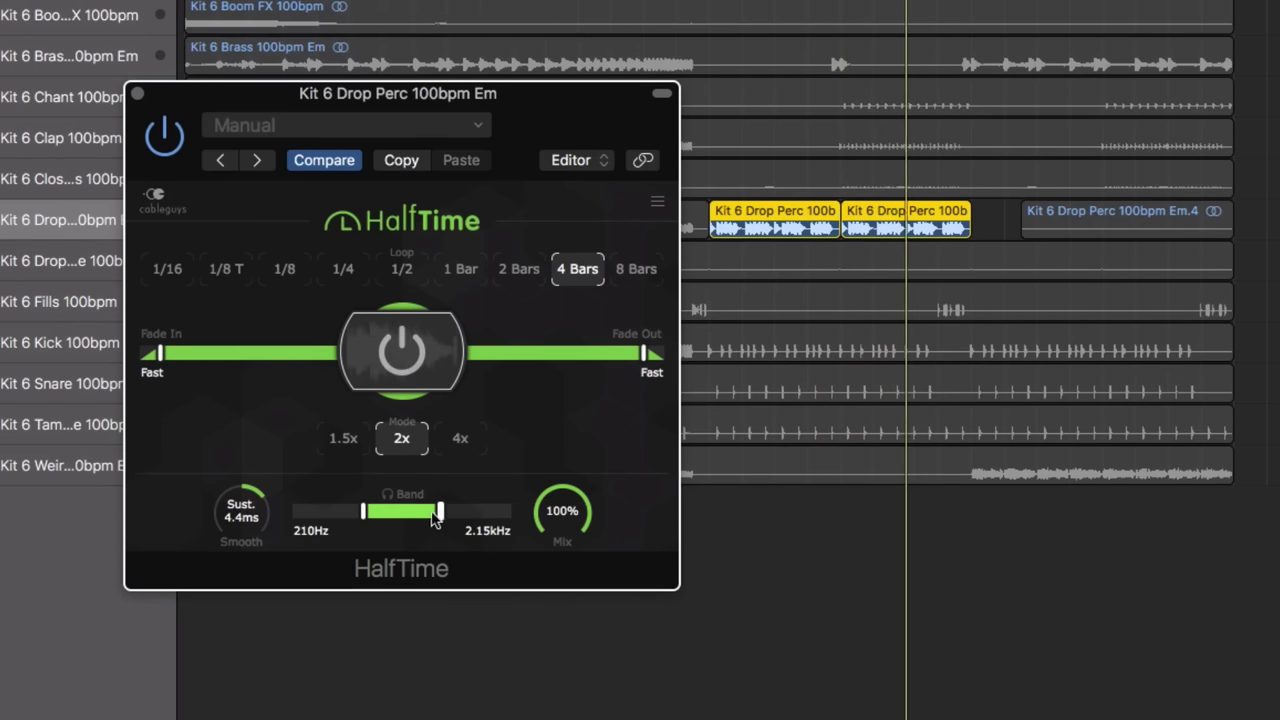
drag(441, 511, 511, 511)
drag(363, 511, 420, 513)
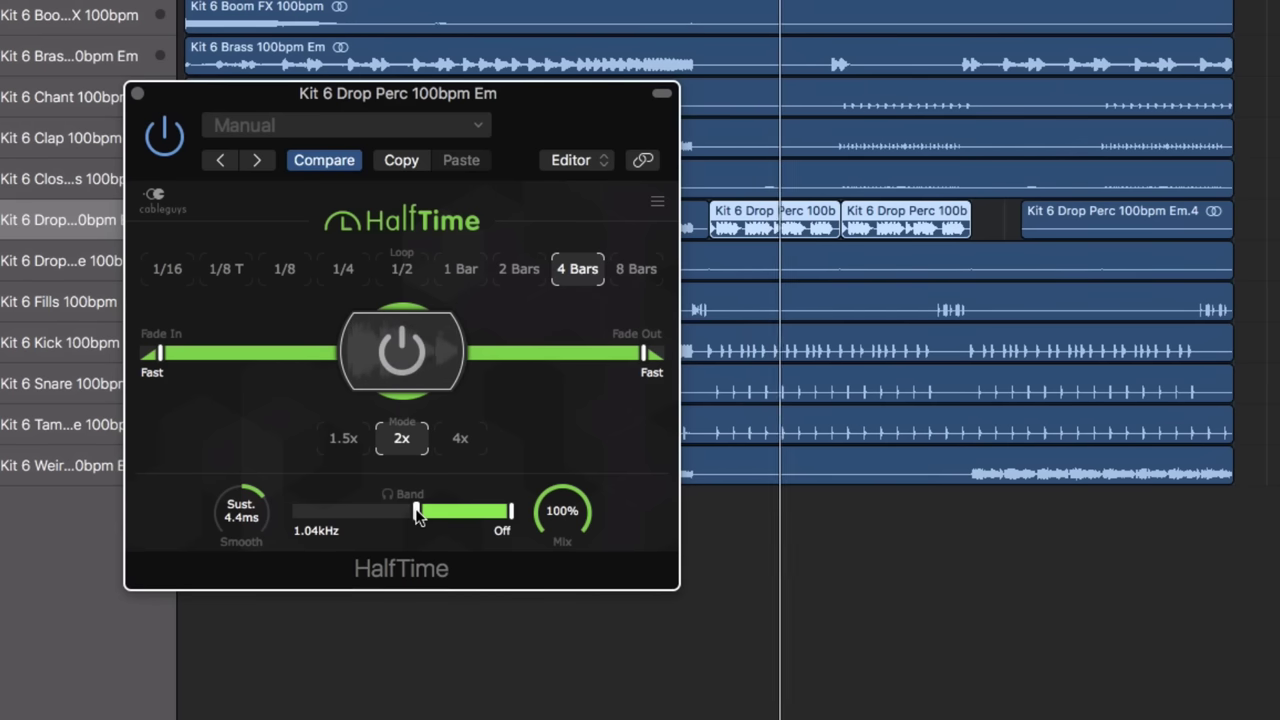
click(345, 439)
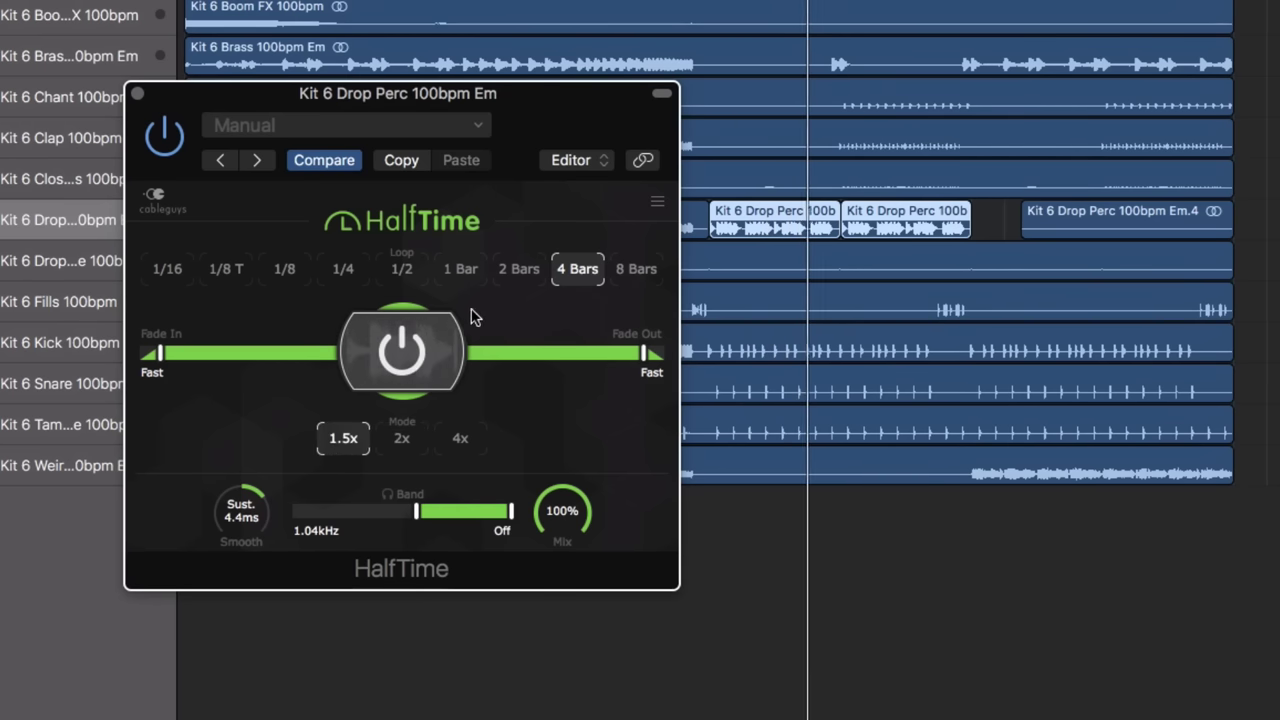
click(402, 268)
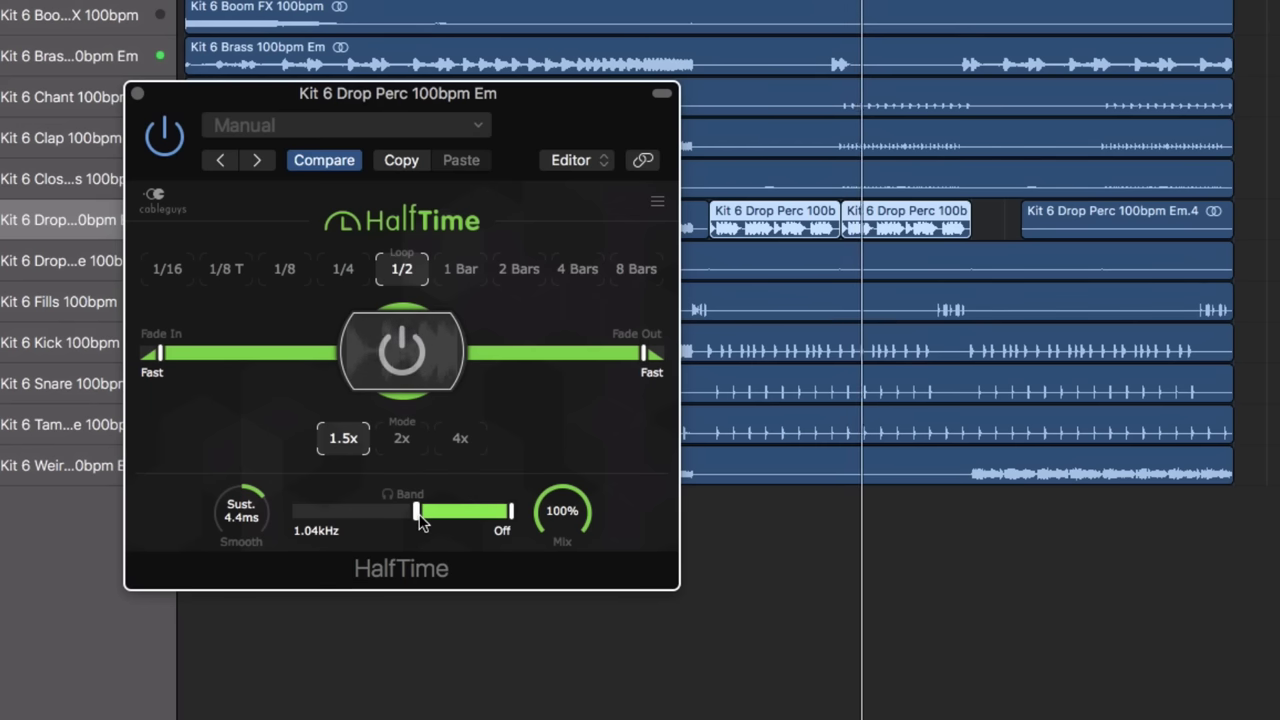
Switch to 2x, open the band fully, and lower the Mix to 34%
click(404, 440)
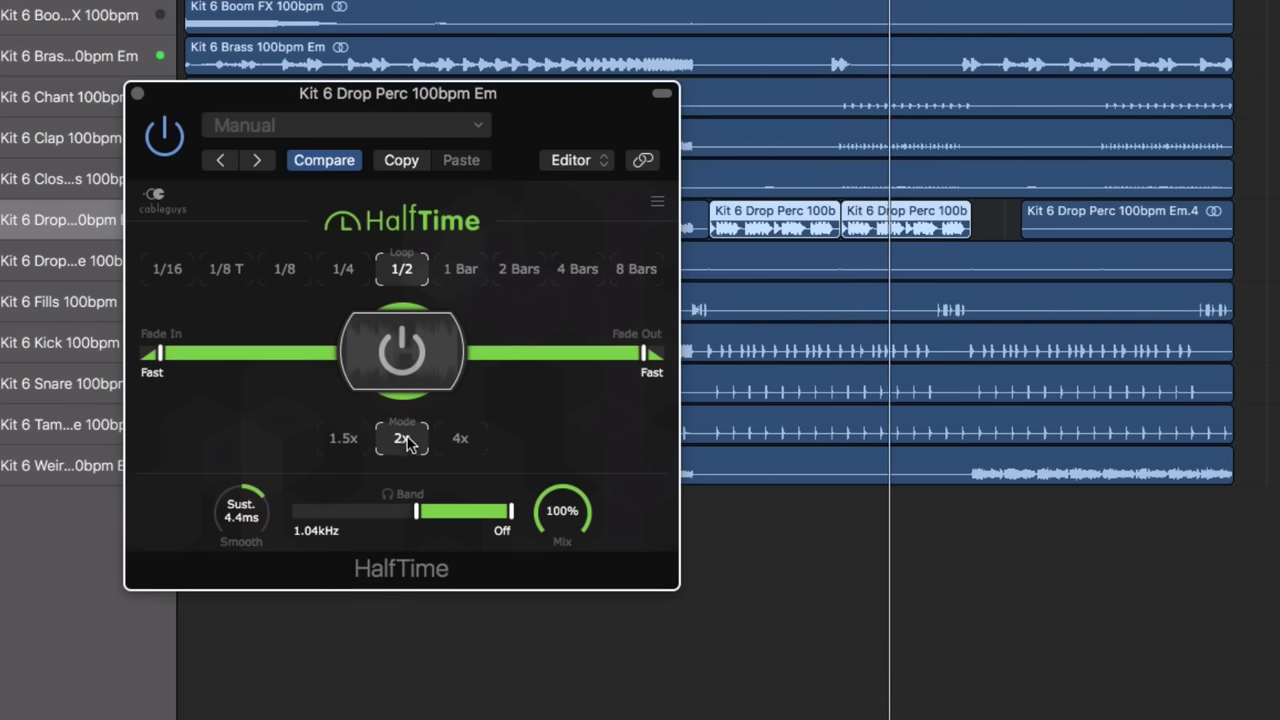
drag(417, 513, 290, 513)
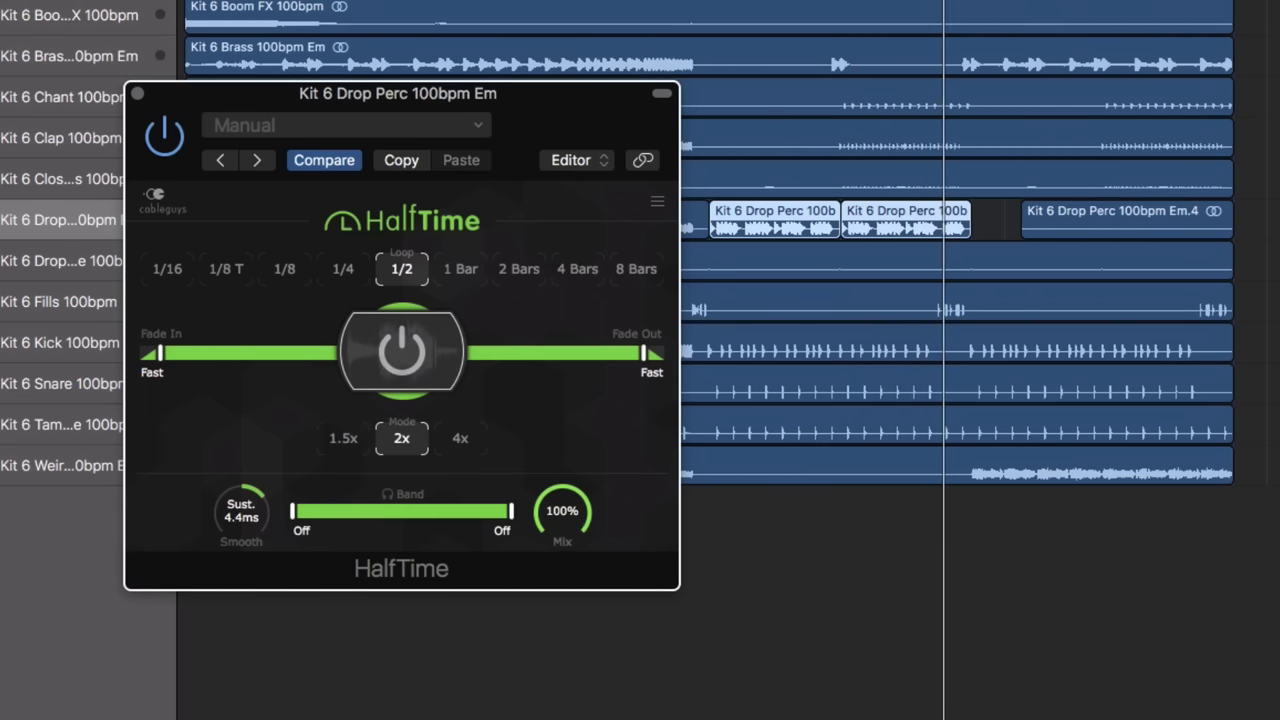
drag(562, 511, 562, 560)
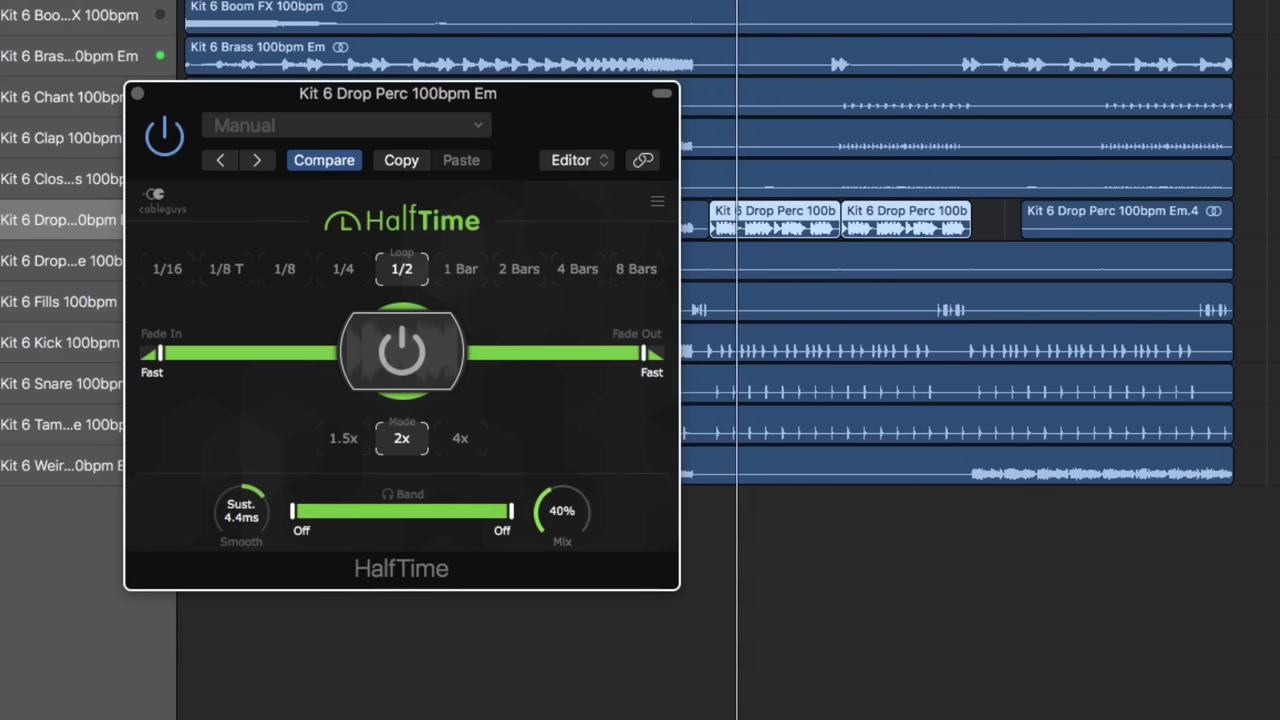
drag(562, 511, 562, 530)
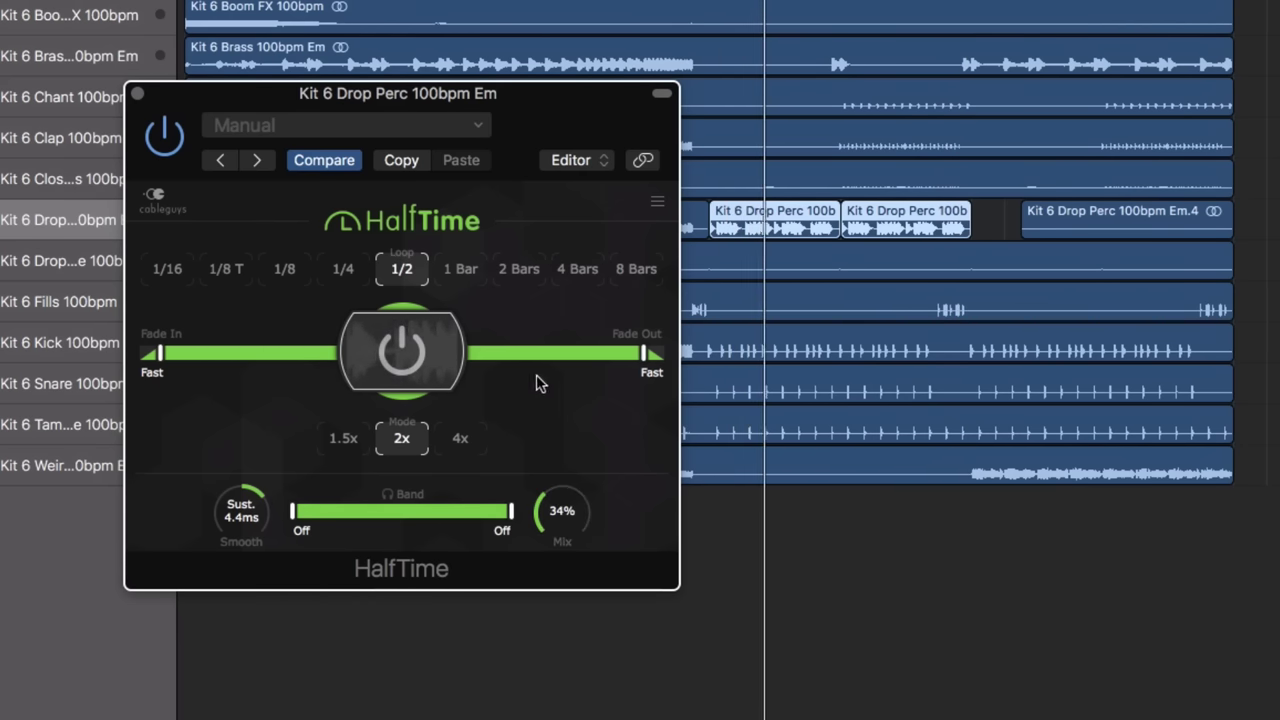
Try 4 Bars at 4x, restore 100% mix, settle on 1/2 at 1.5x, then bypass
click(577, 269)
click(458, 440)
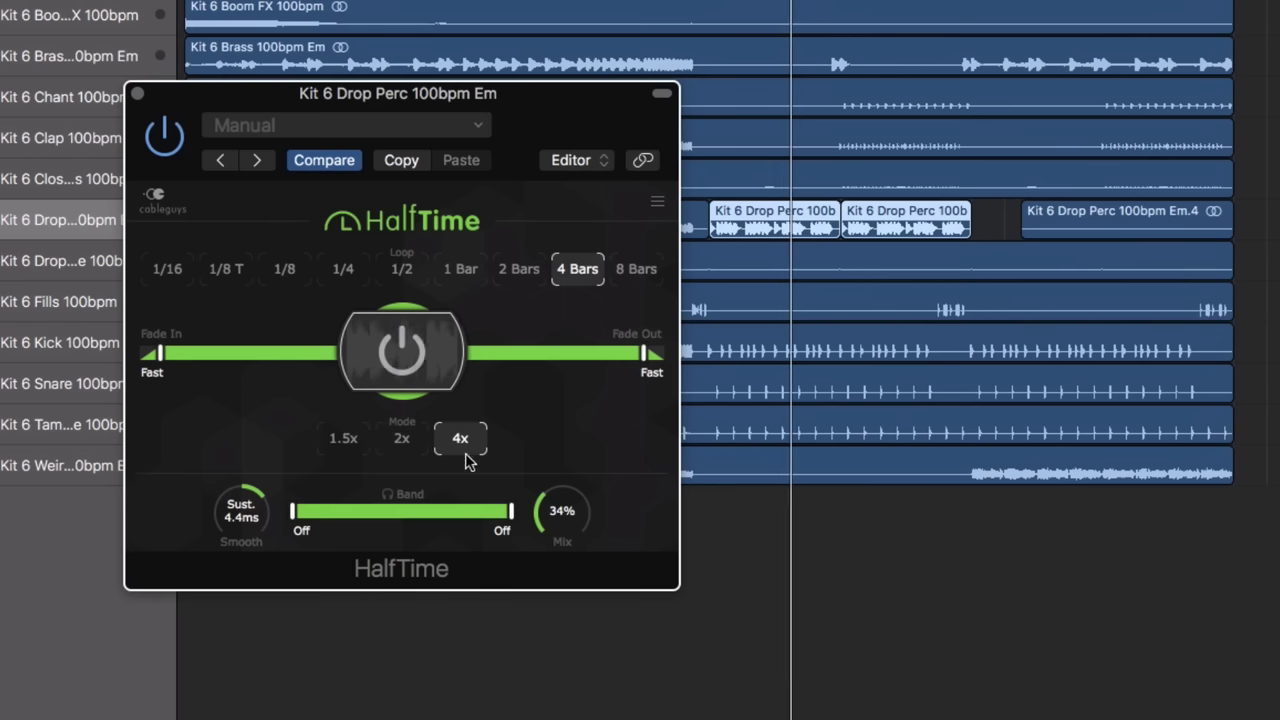
drag(562, 511, 562, 475)
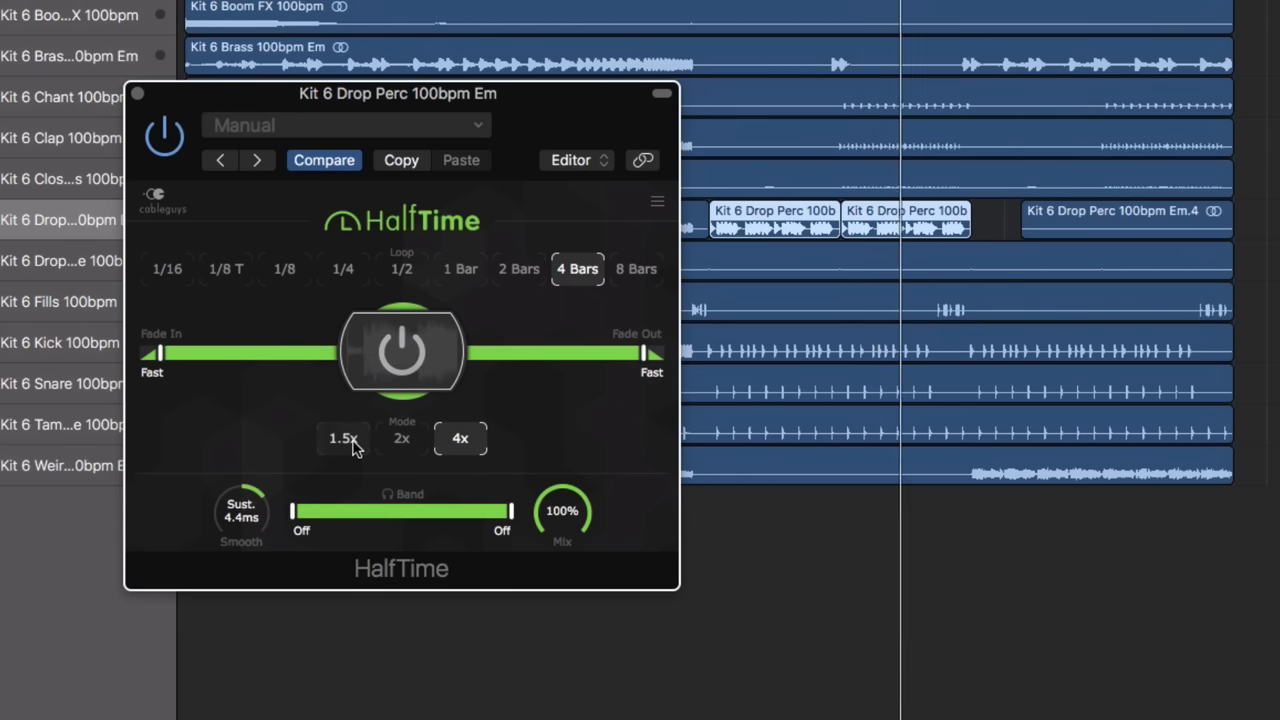
click(350, 441)
click(401, 268)
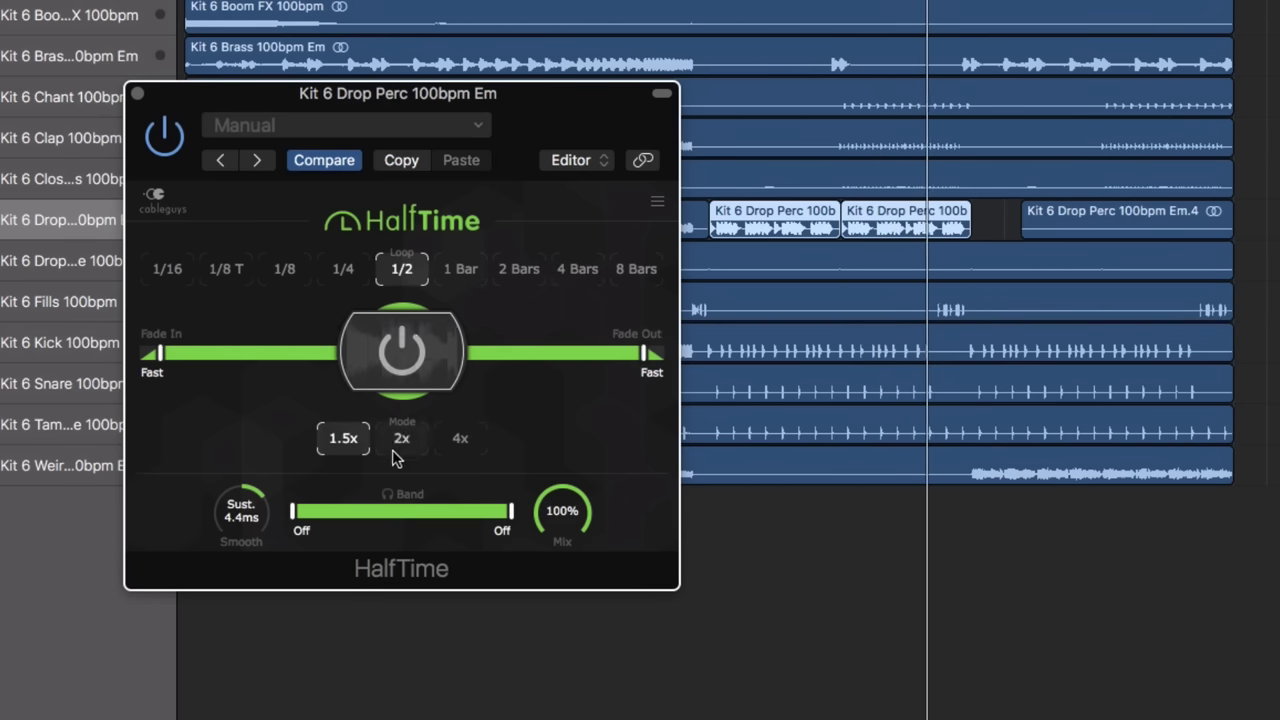
click(388, 385)
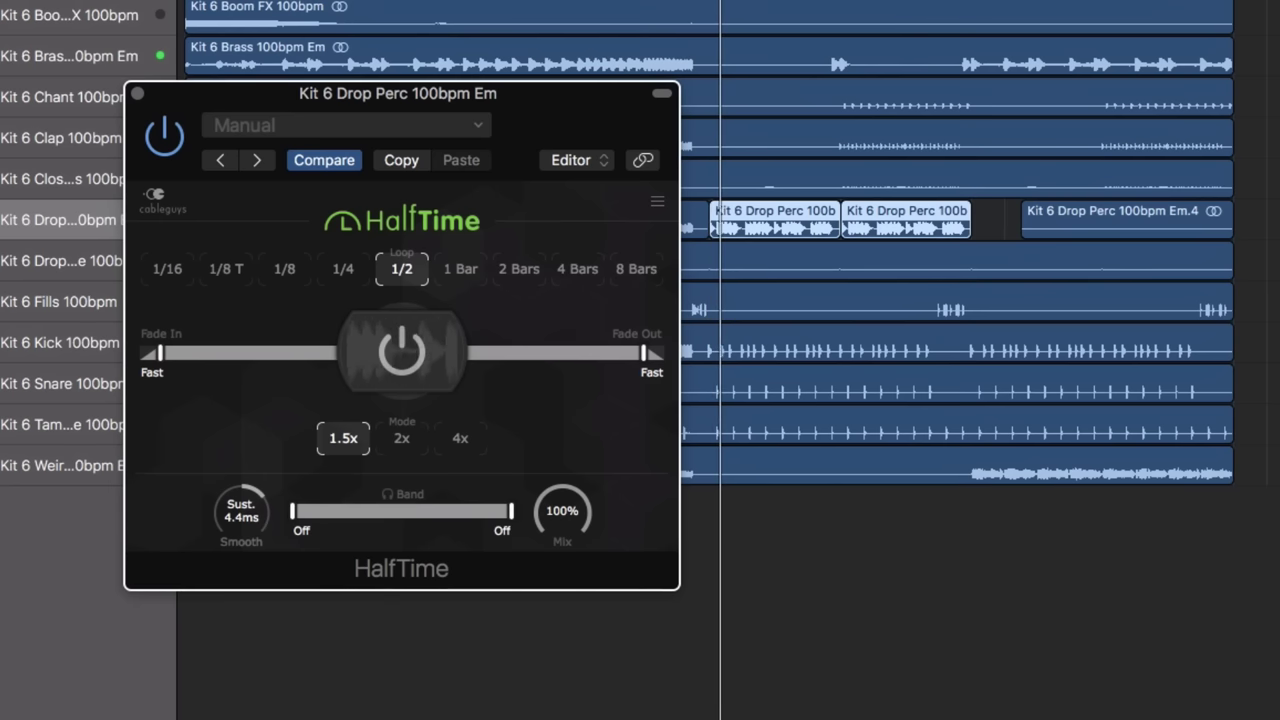
Raise sustained Smooth to 27ms, comparing Perc., and re-enable HalfTime
drag(243, 525, 243, 500)
click(241, 505)
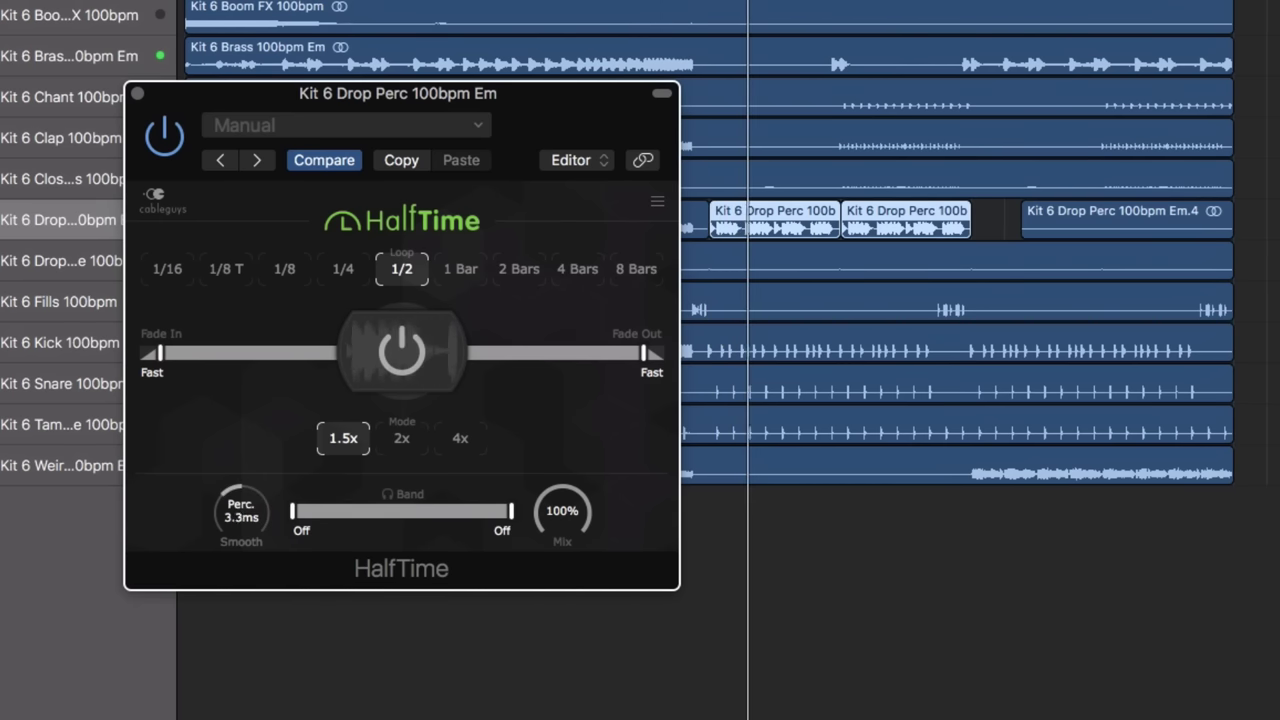
click(241, 505)
drag(243, 525, 243, 495)
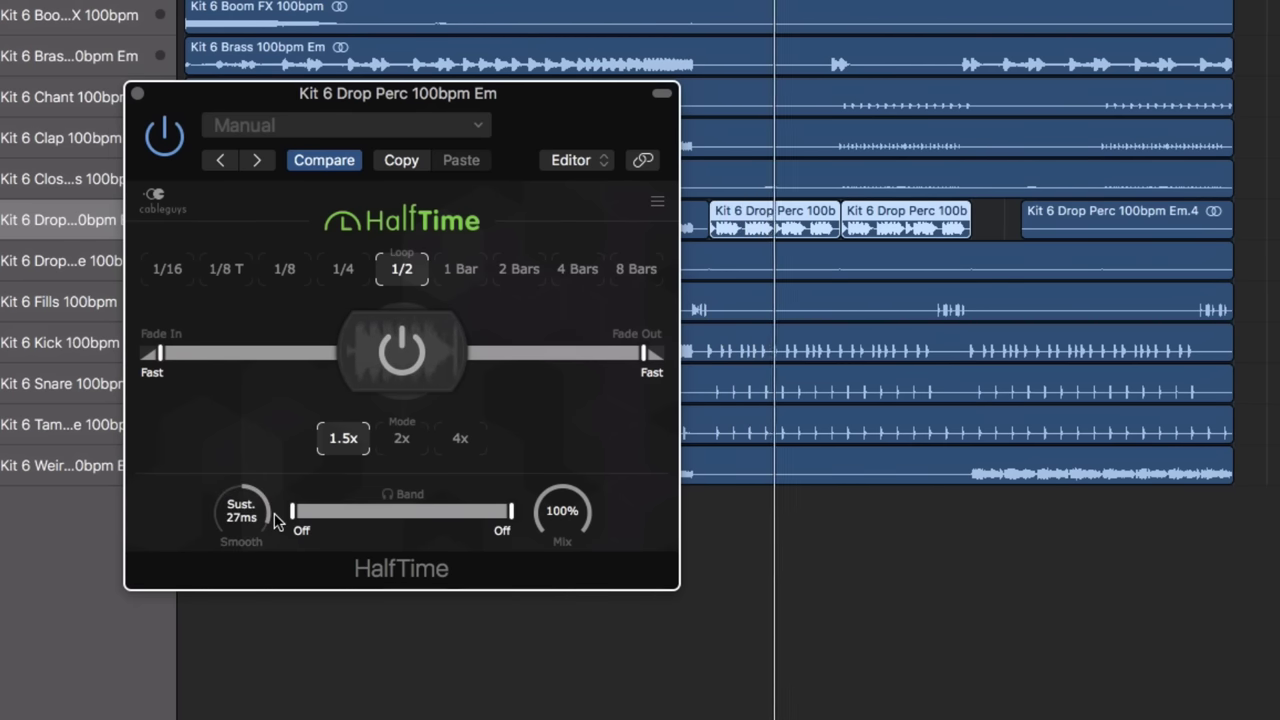
click(397, 360)
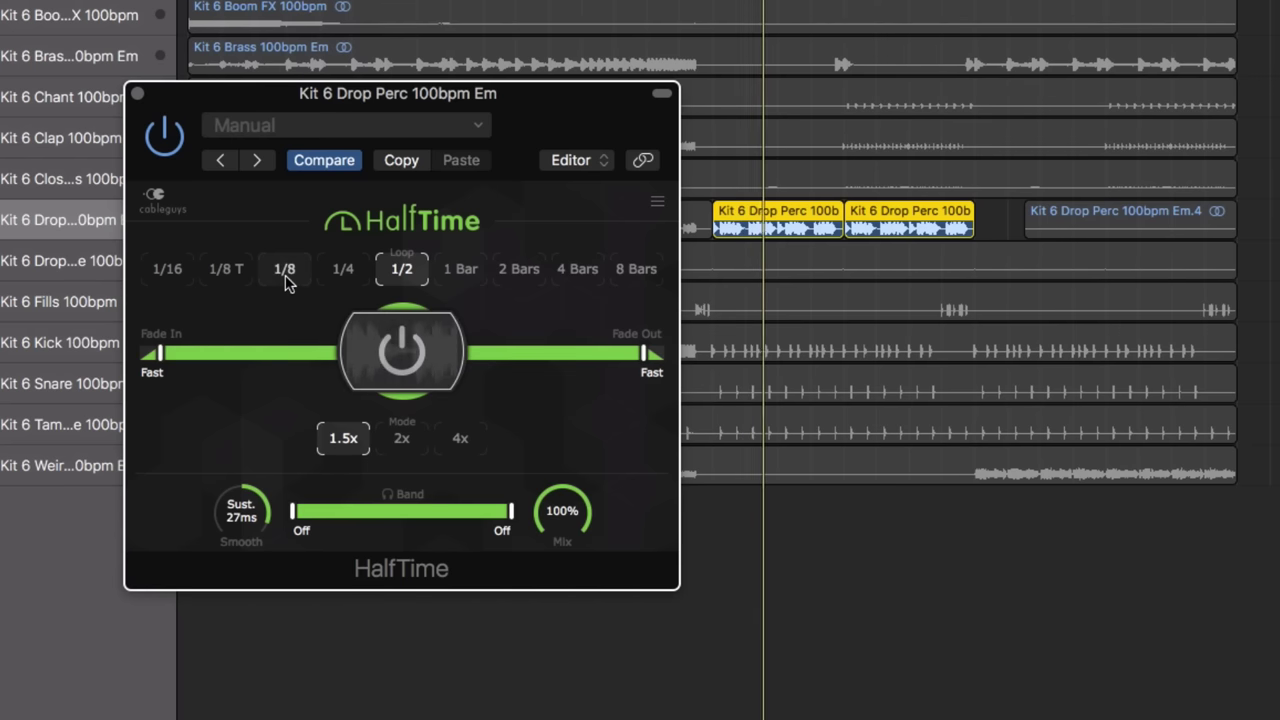
Set the loop to 1/8 then 1/16 and dial Smooth to Perc. 40ms
click(286, 280)
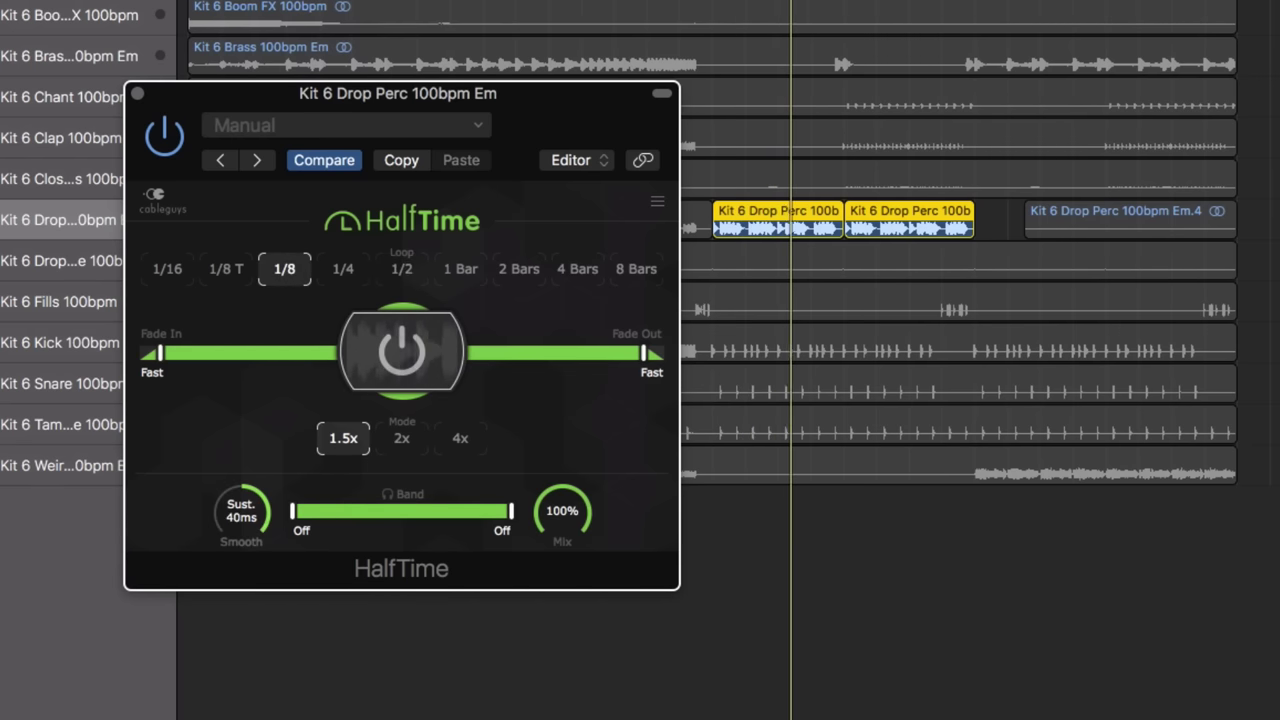
drag(241, 511, 241, 560)
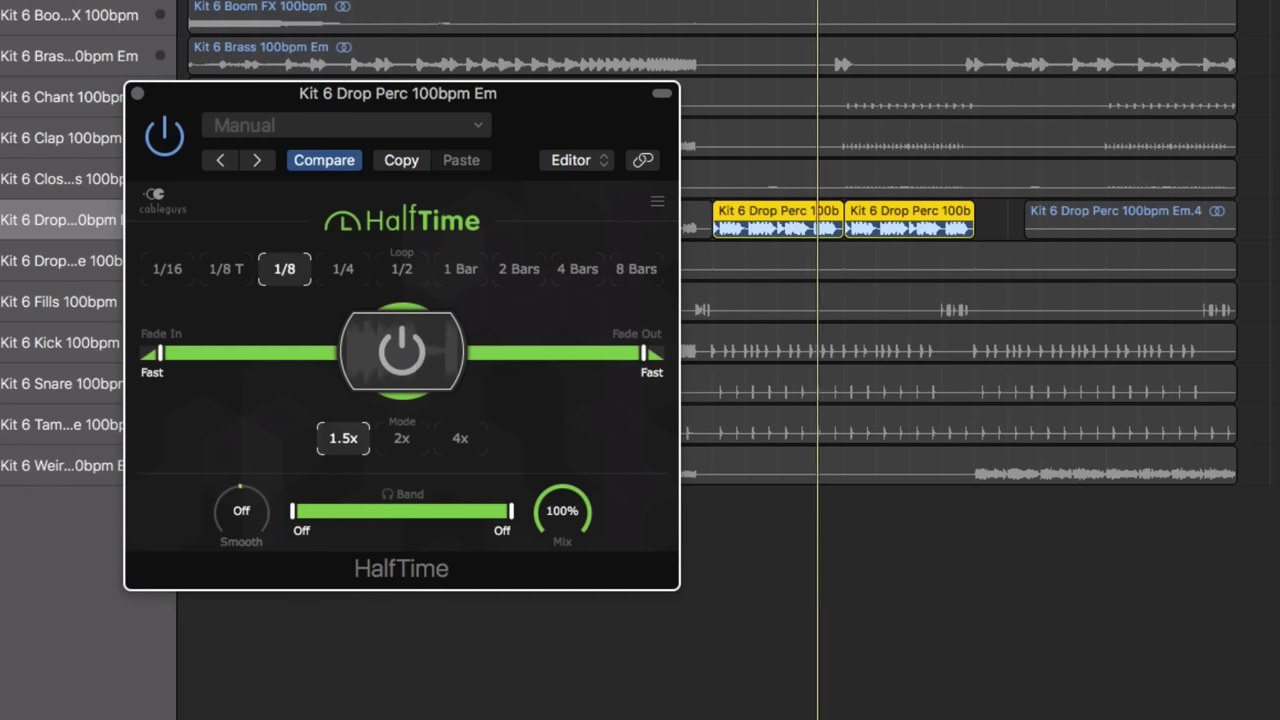
drag(241, 511, 241, 495)
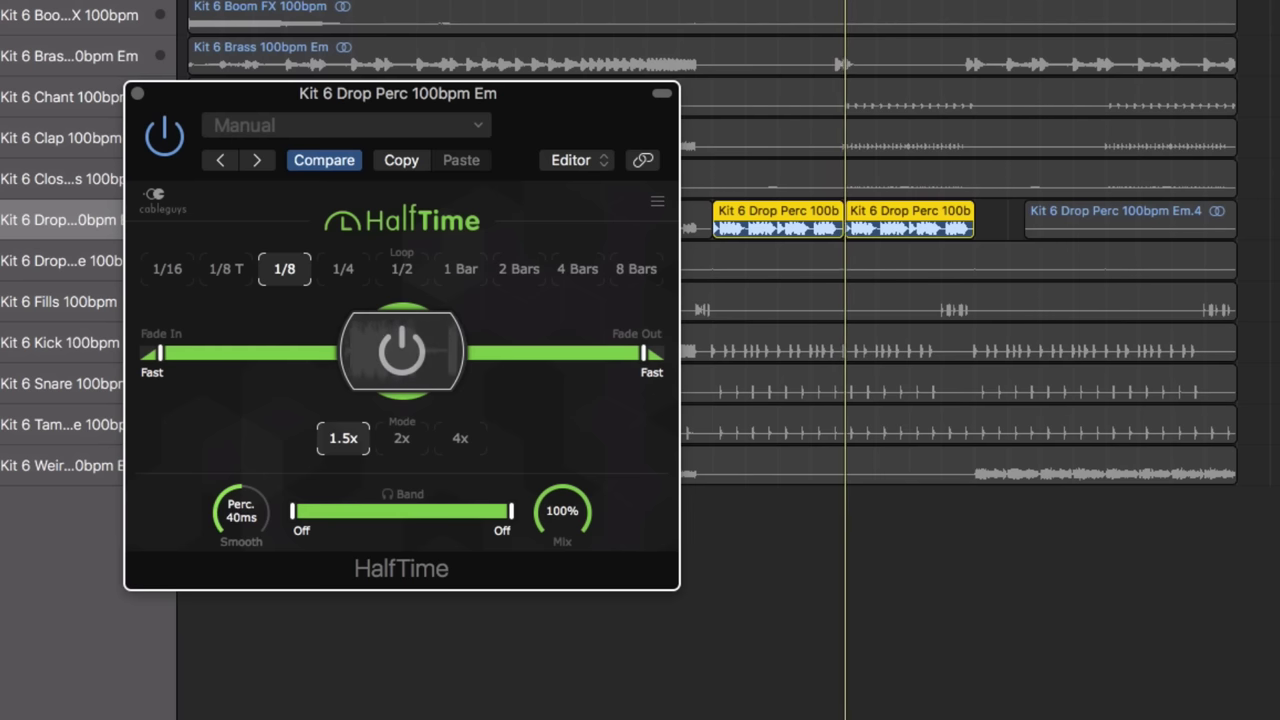
click(175, 270)
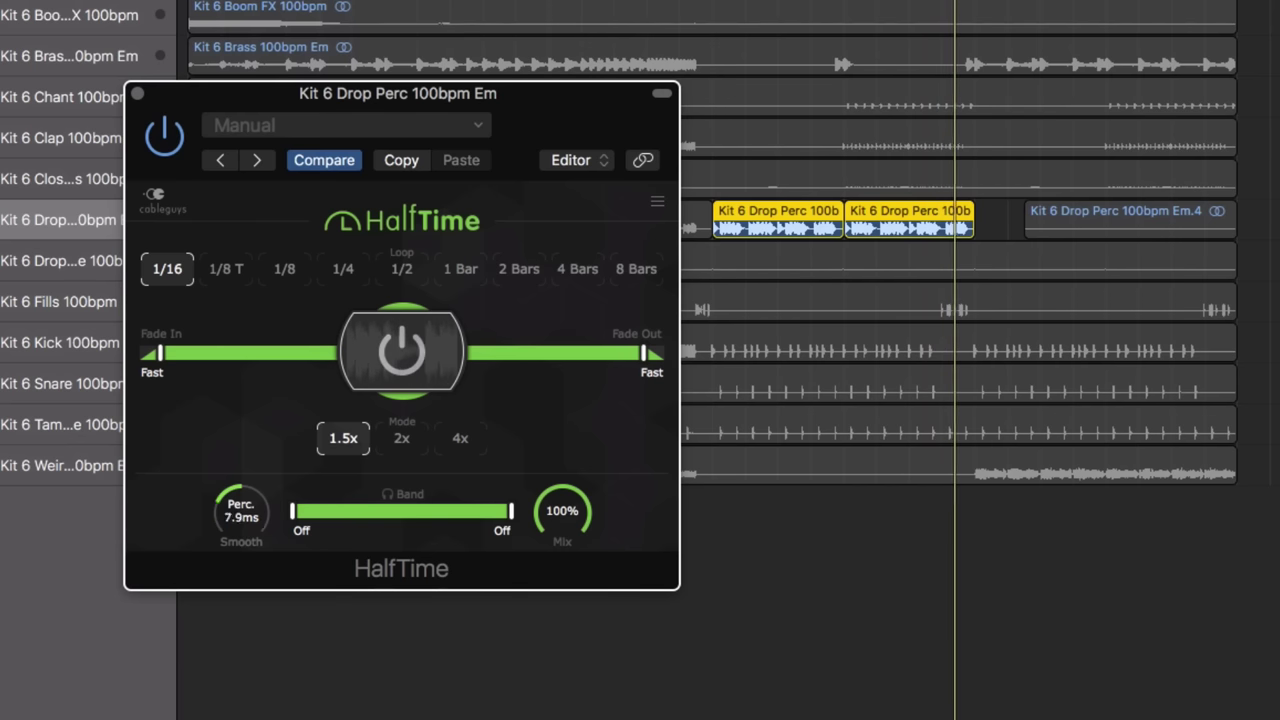
drag(241, 511, 241, 495)
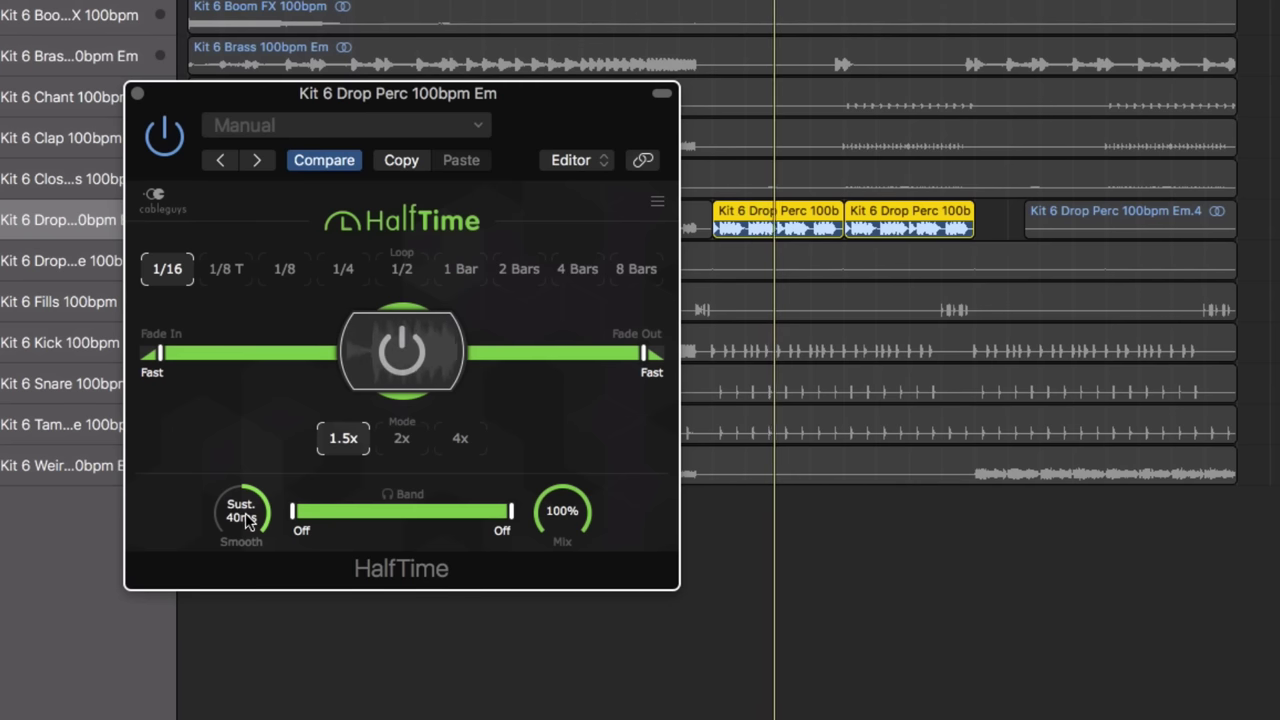
drag(245, 515, 241, 540)
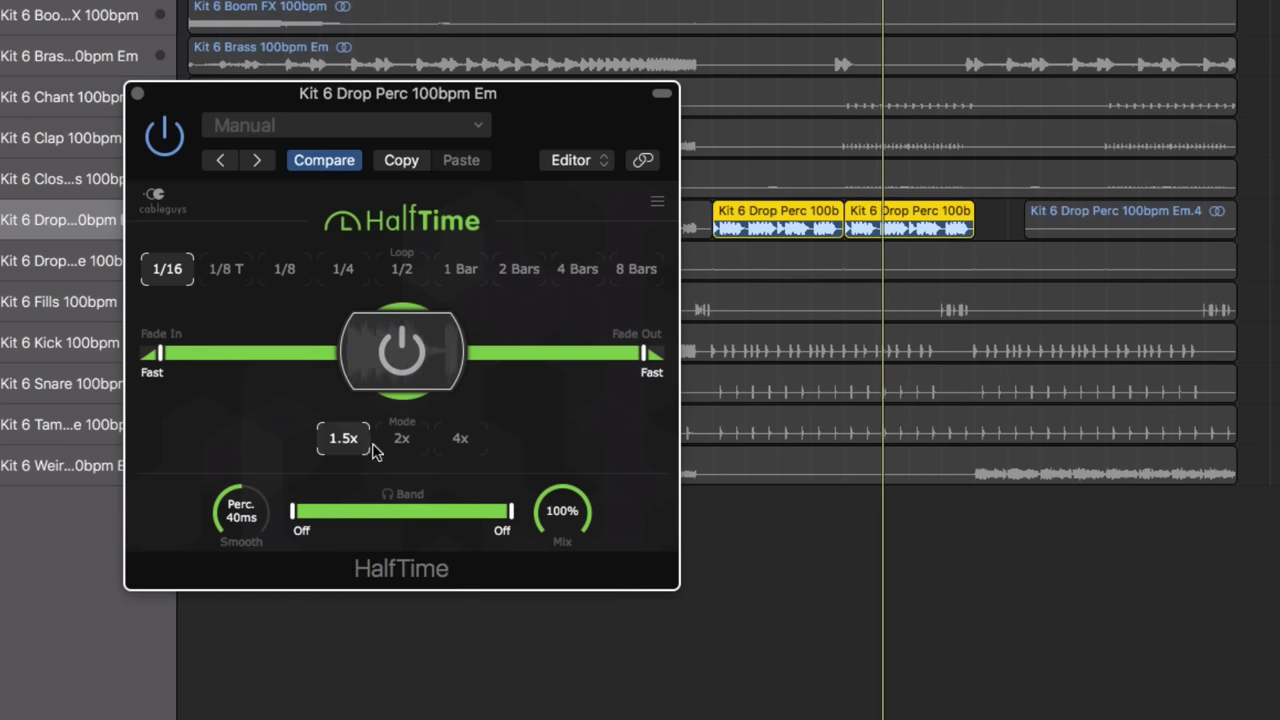
Re-engage HalfTime with Loop set to 1/2 and Mode set to 2x
key(space)
key(space)
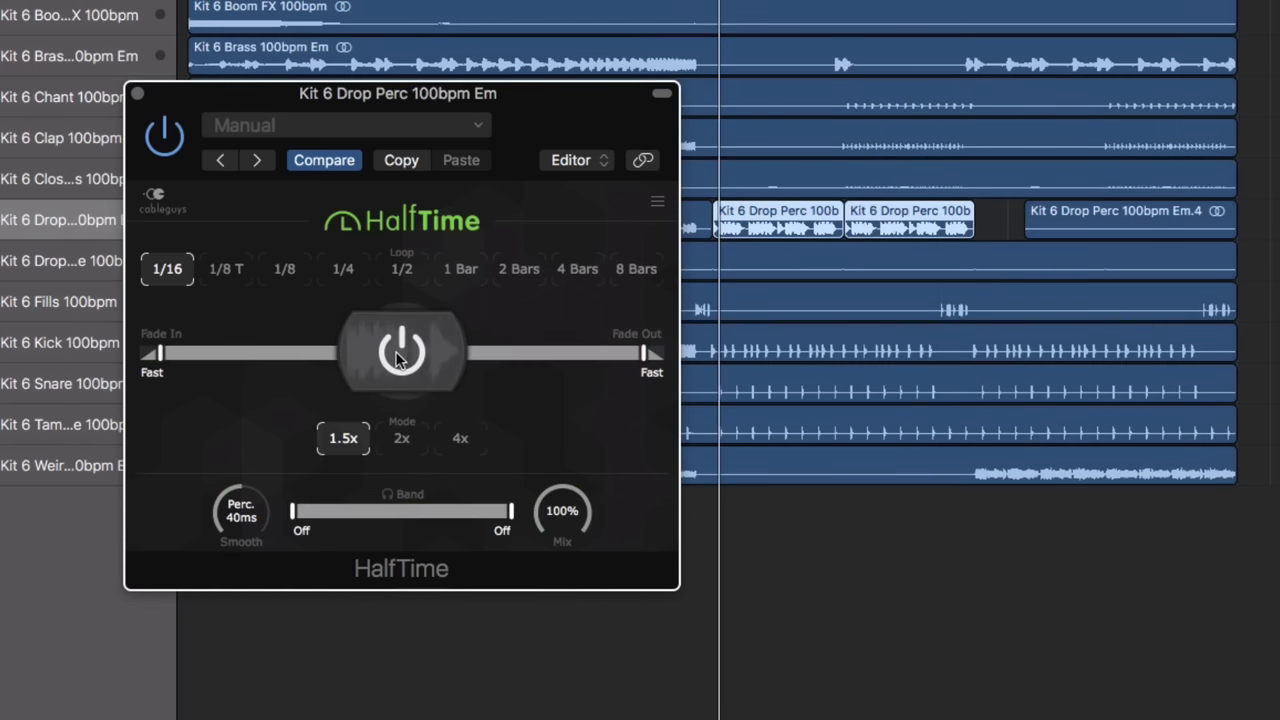
click(398, 352)
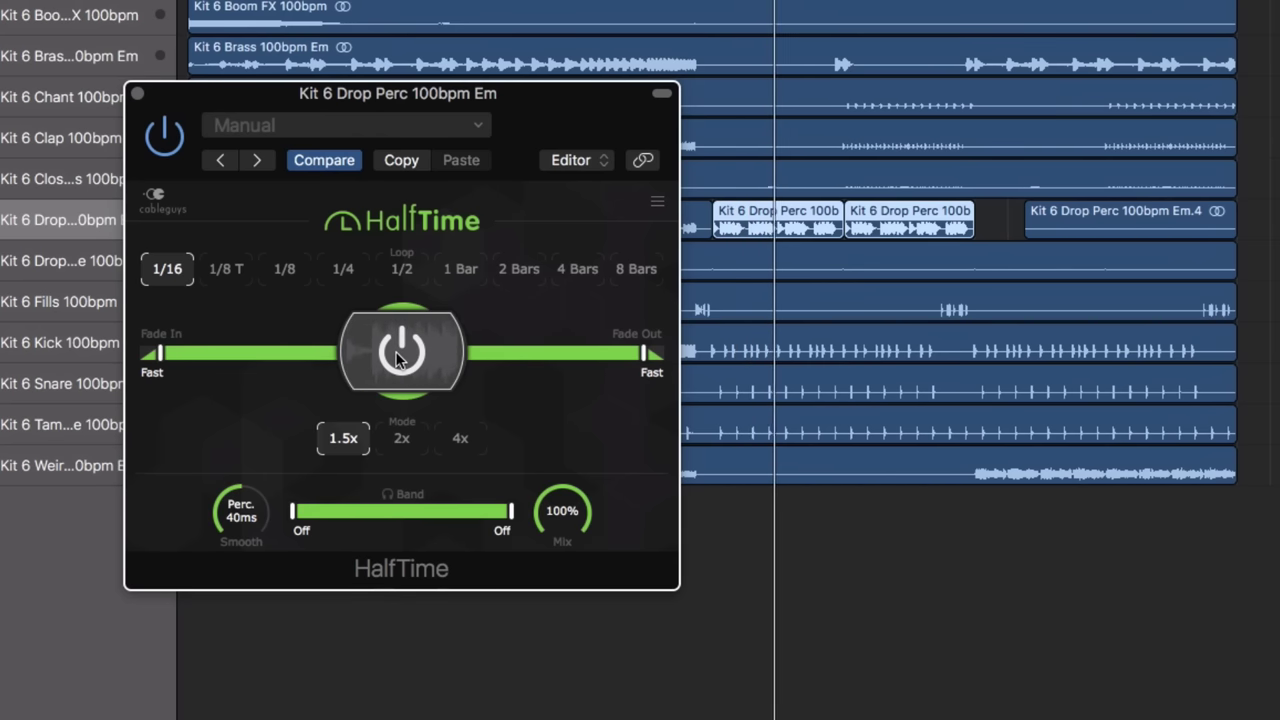
click(397, 355)
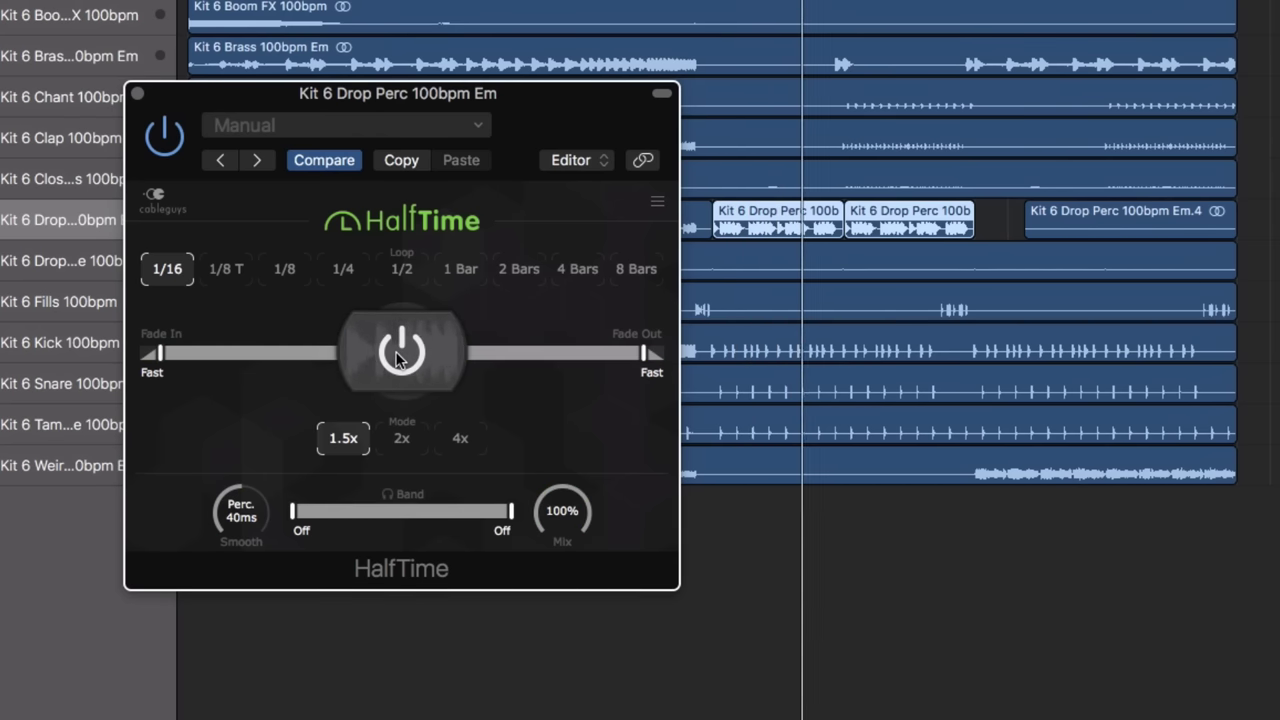
click(401, 270)
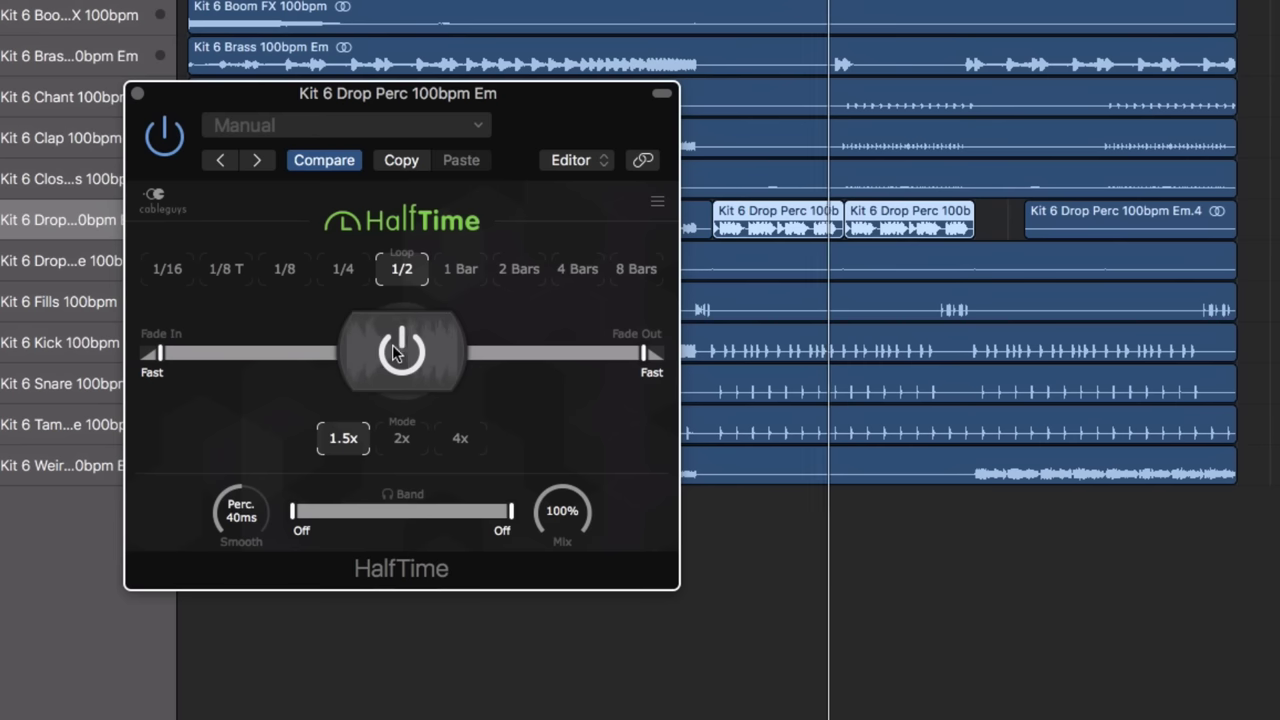
click(398, 352)
click(404, 440)
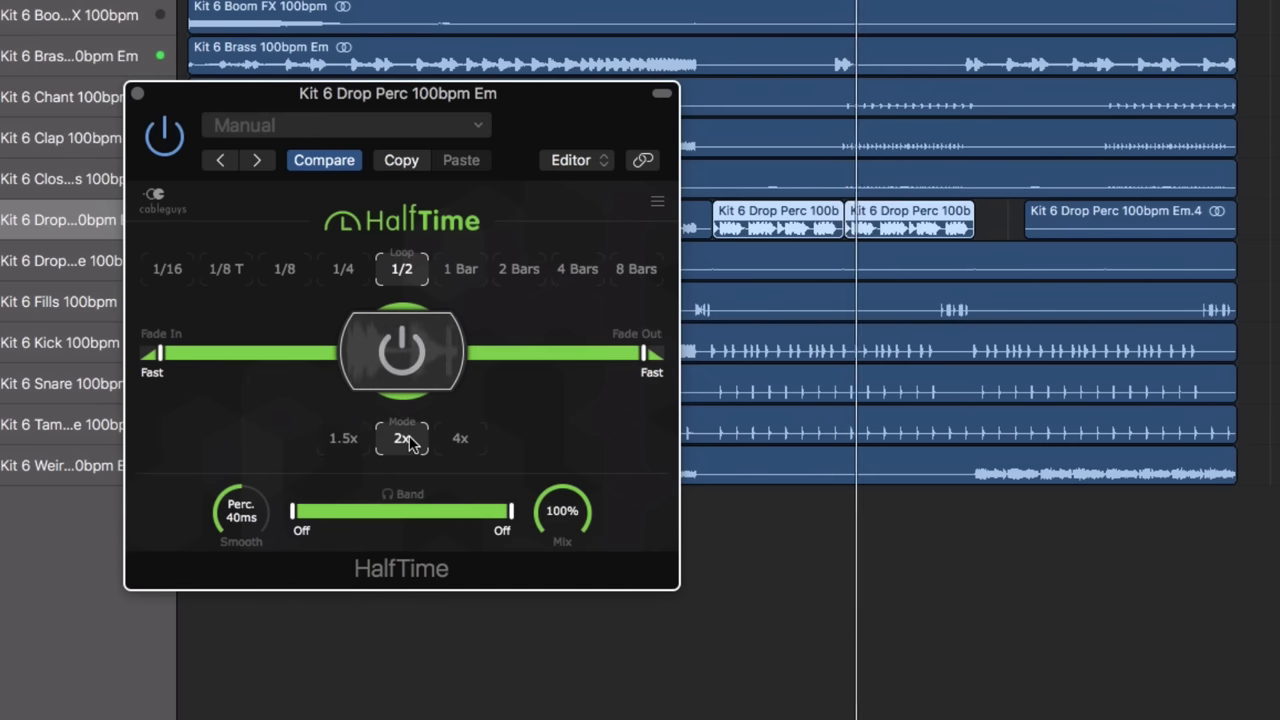